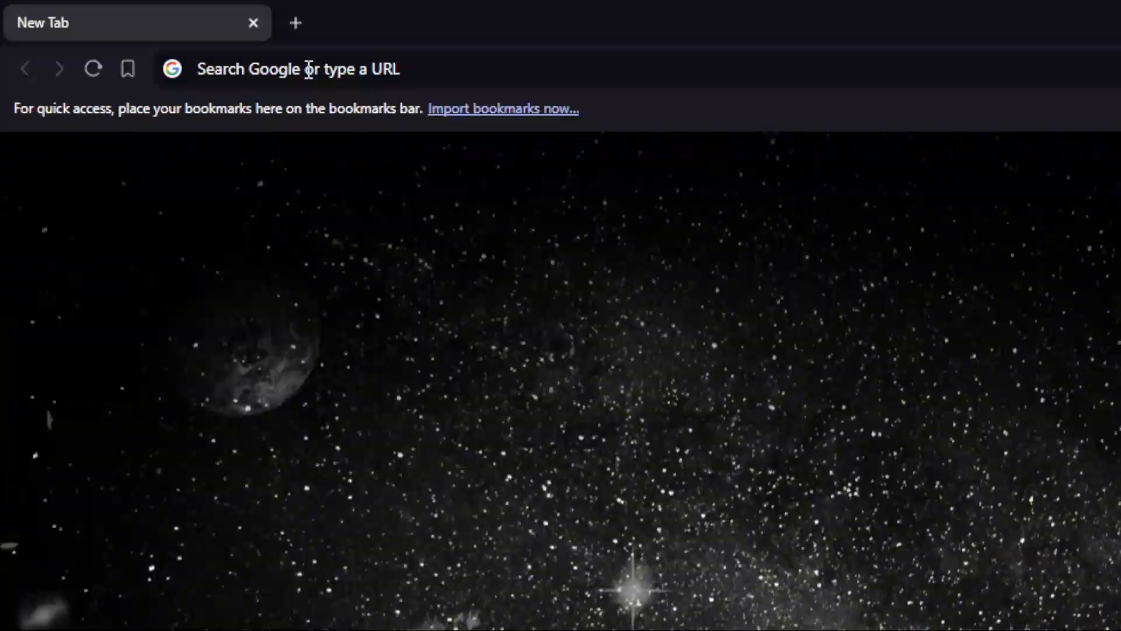
Step: Search the web for "zoho books" and open the official Zoho Books product page
click(157, 35)
text(zoho)
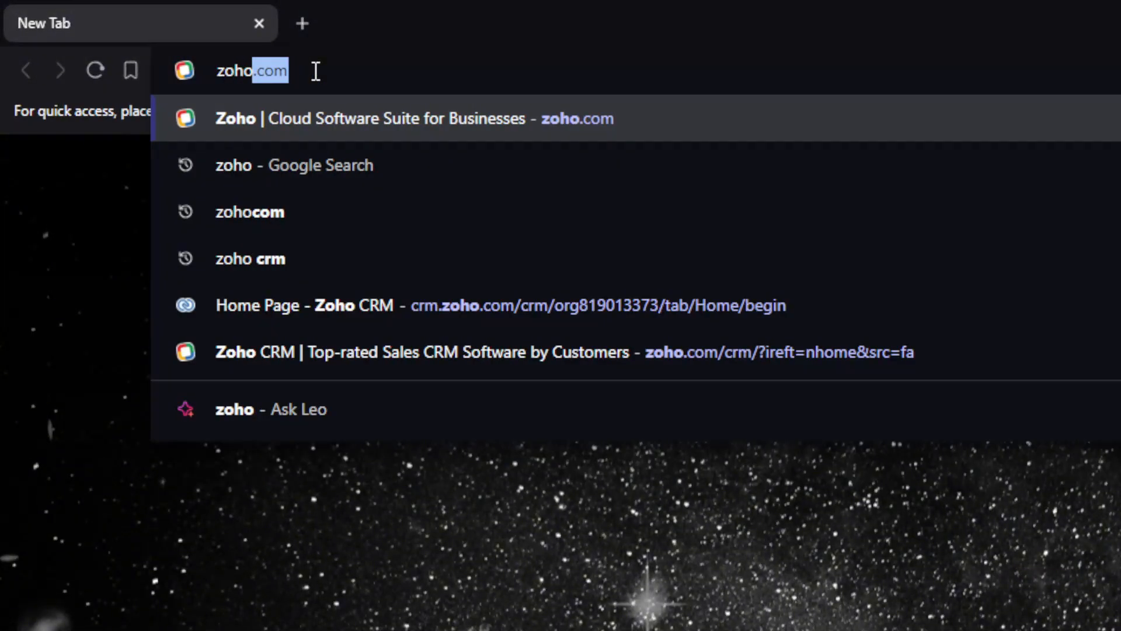
text( books)
key(Return)
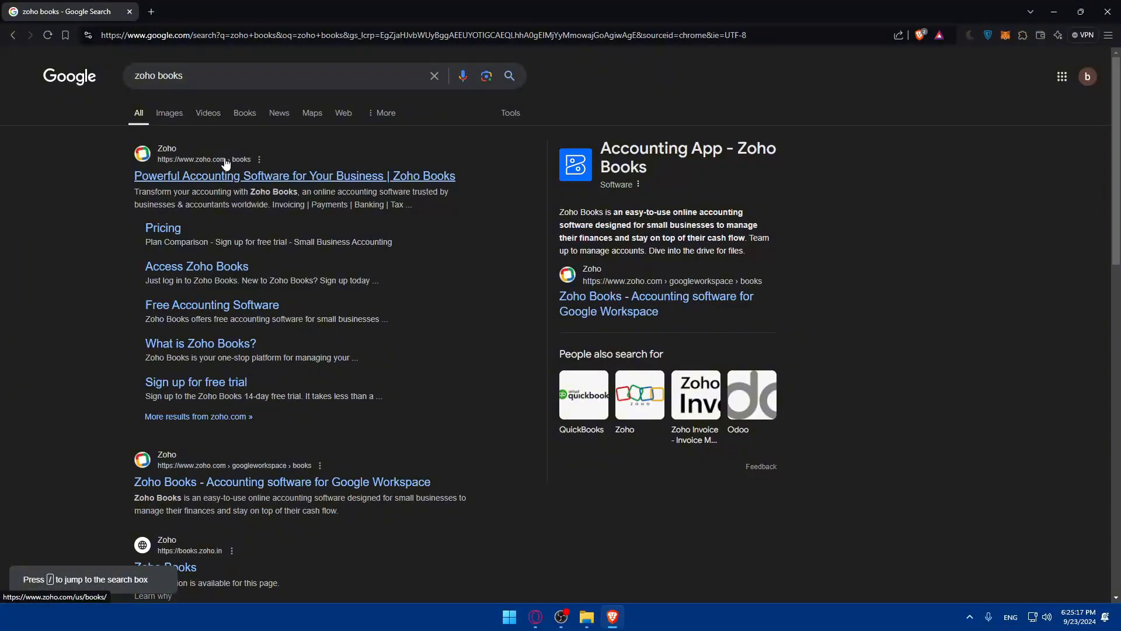
click(211, 184)
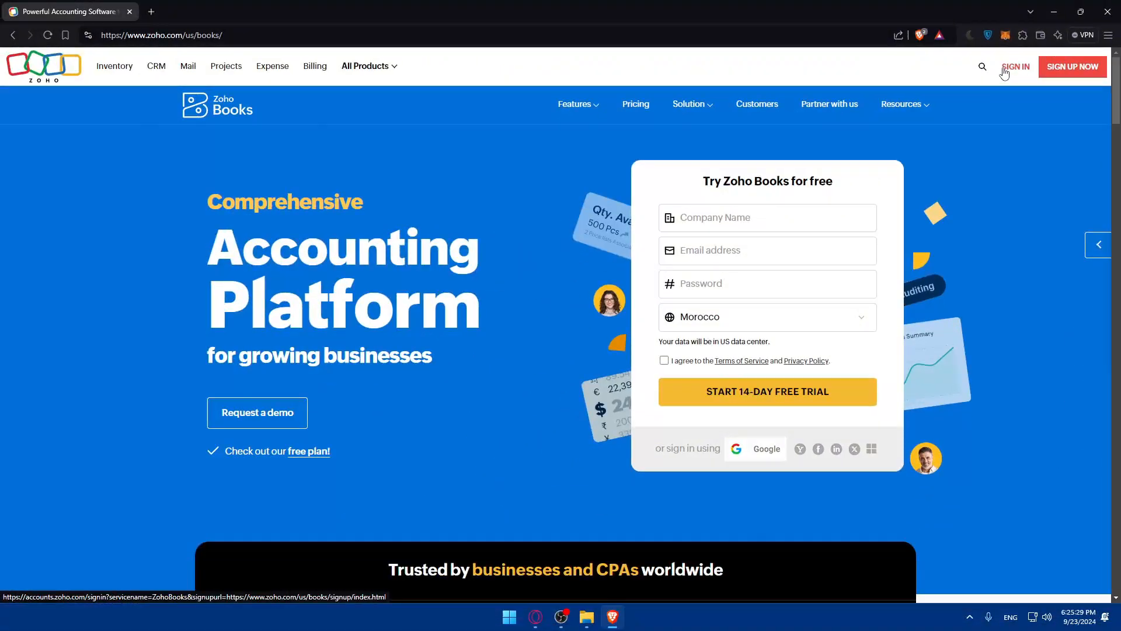
Step: Start signing in to Zoho Books with Google and choose the first listed Google account
click(911, 133)
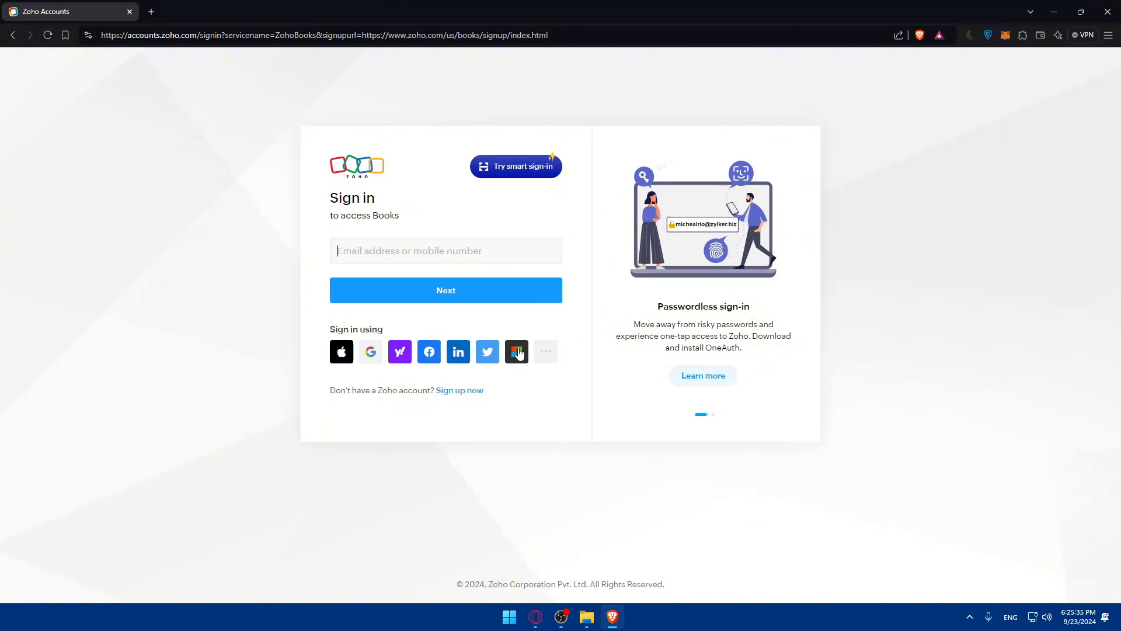
click(546, 352)
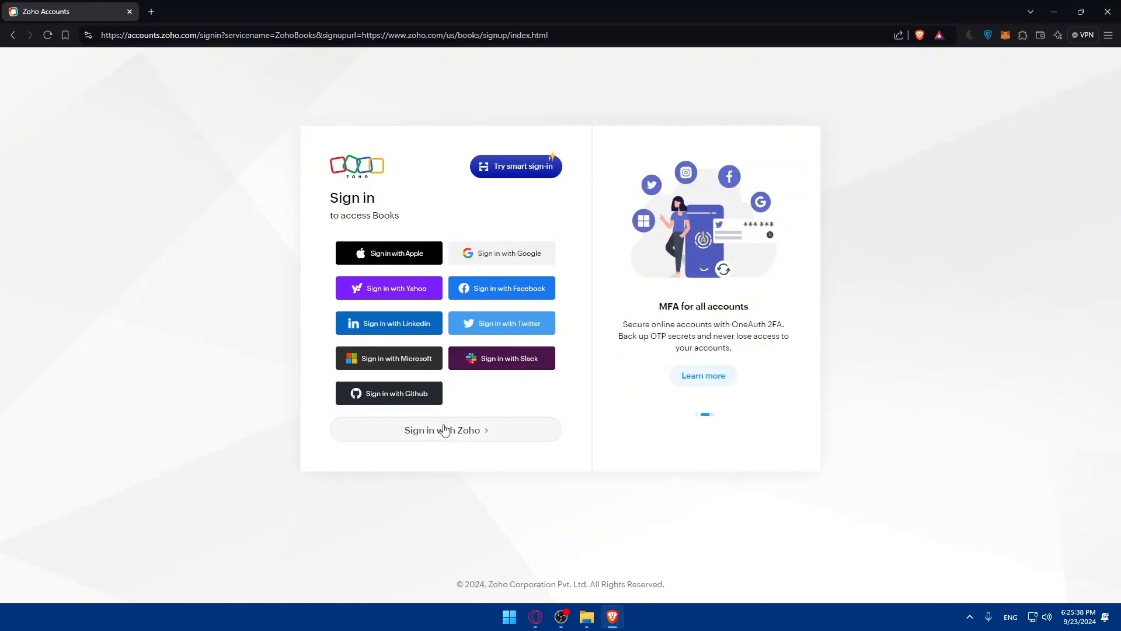
click(485, 262)
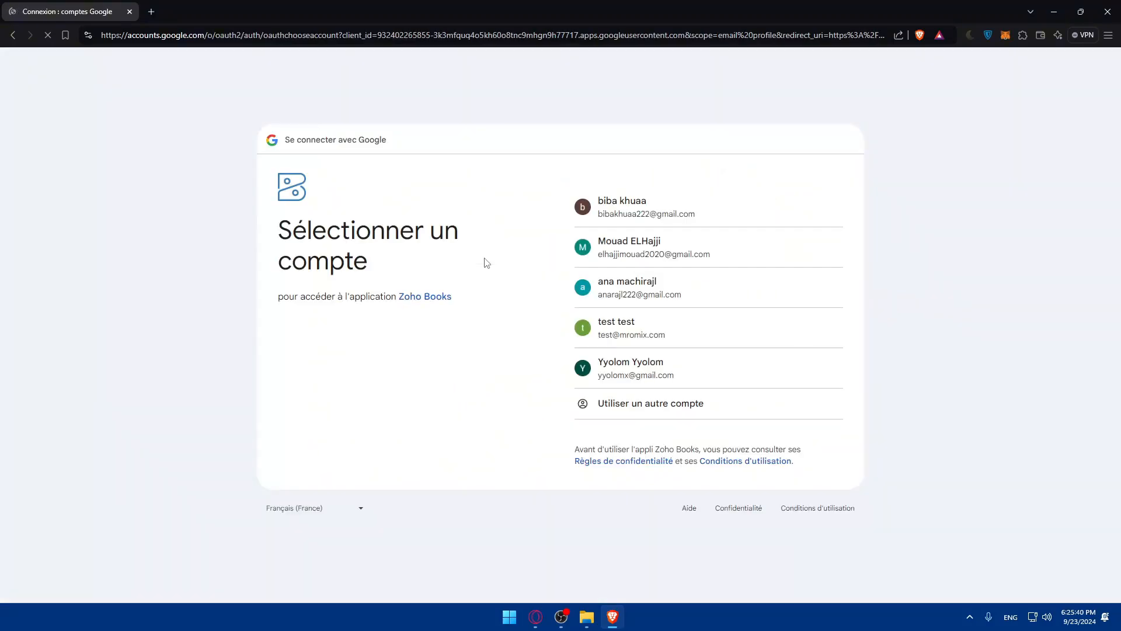
click(671, 215)
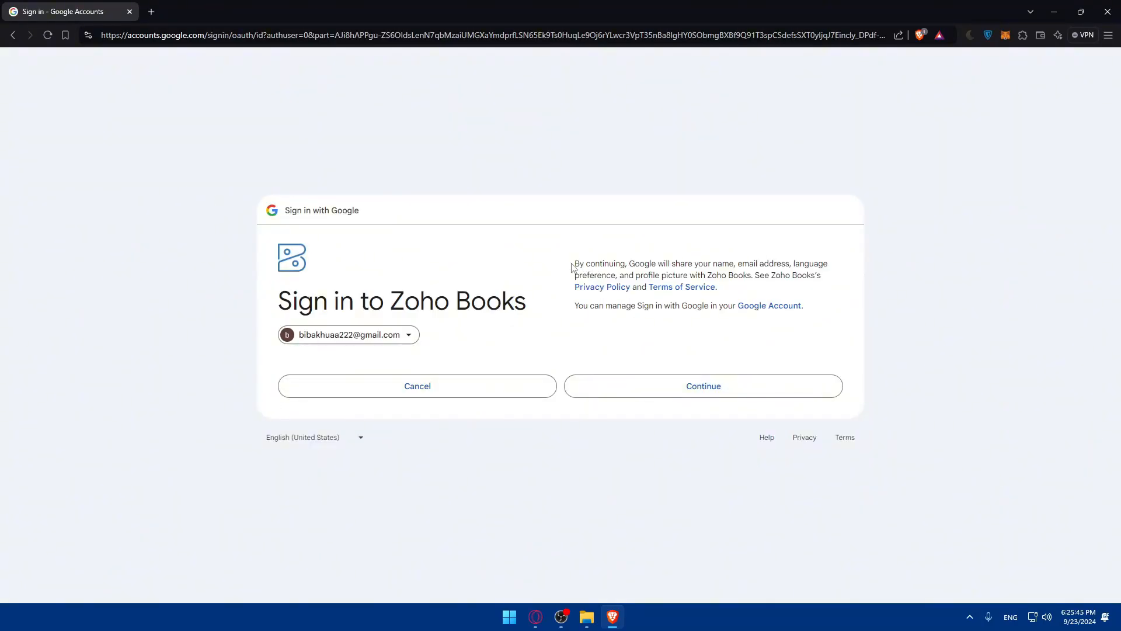
Step: Approve sharing the Google account details with Zoho Books and postpone the account details review
drag(572, 267, 820, 276)
click(747, 291)
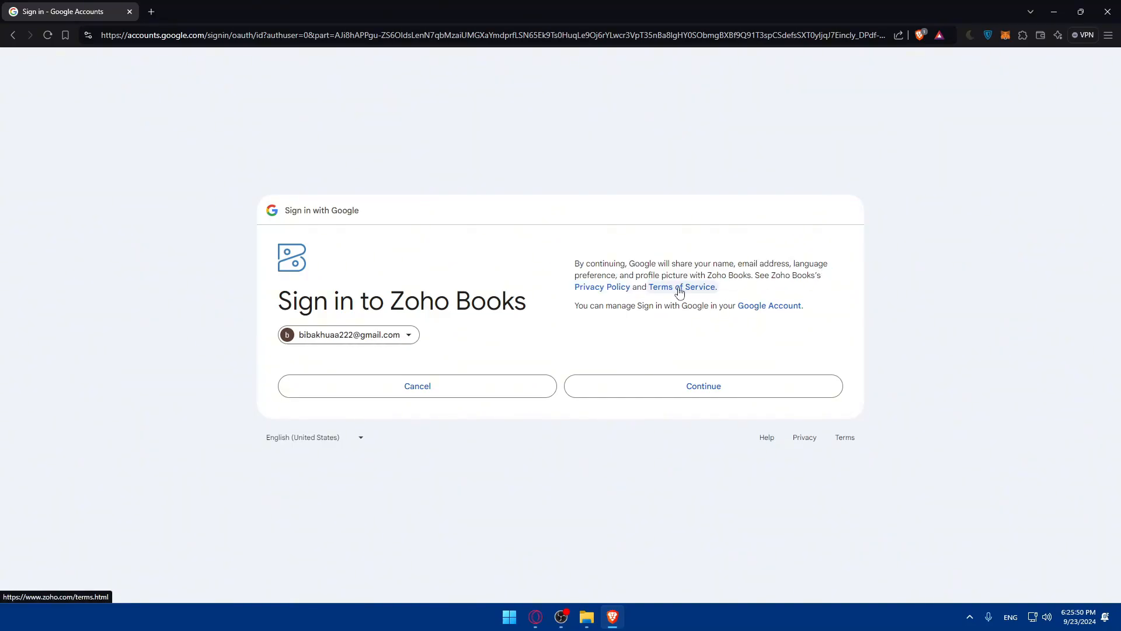
click(706, 399)
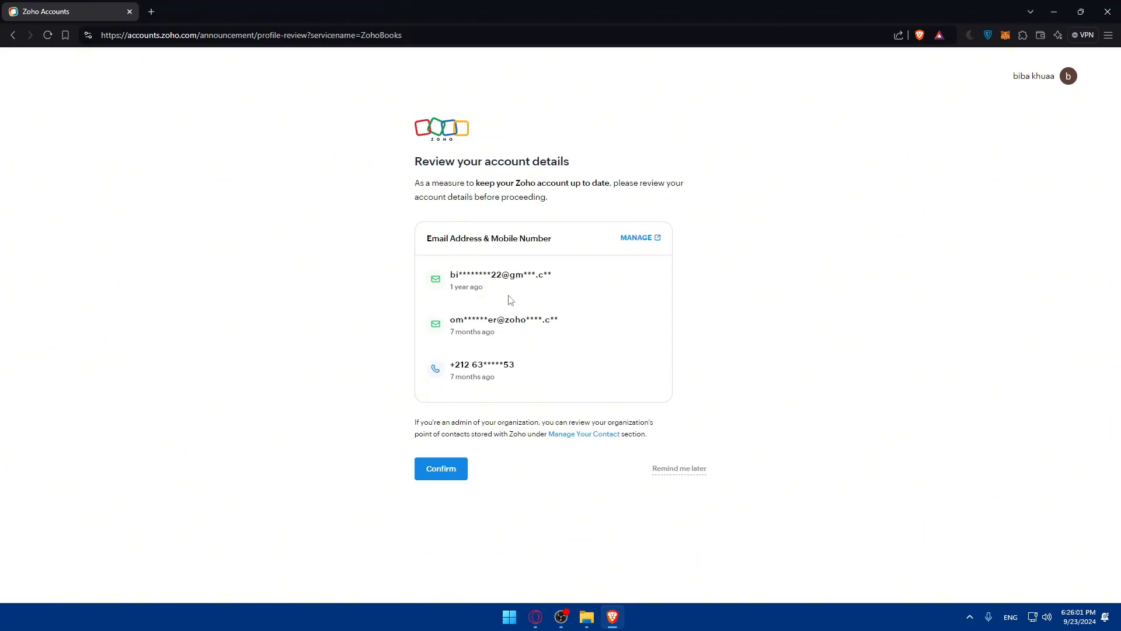
click(675, 471)
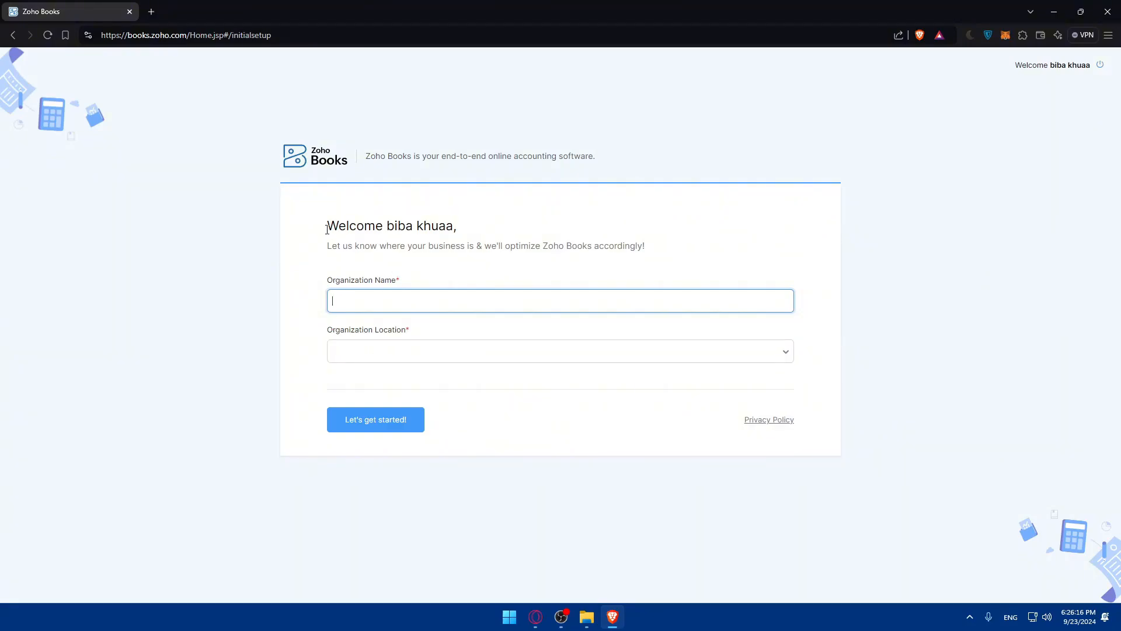
Step: Read the welcome text and the business location note above the organization form
drag(327, 228, 563, 278)
click(595, 275)
drag(320, 231, 502, 237)
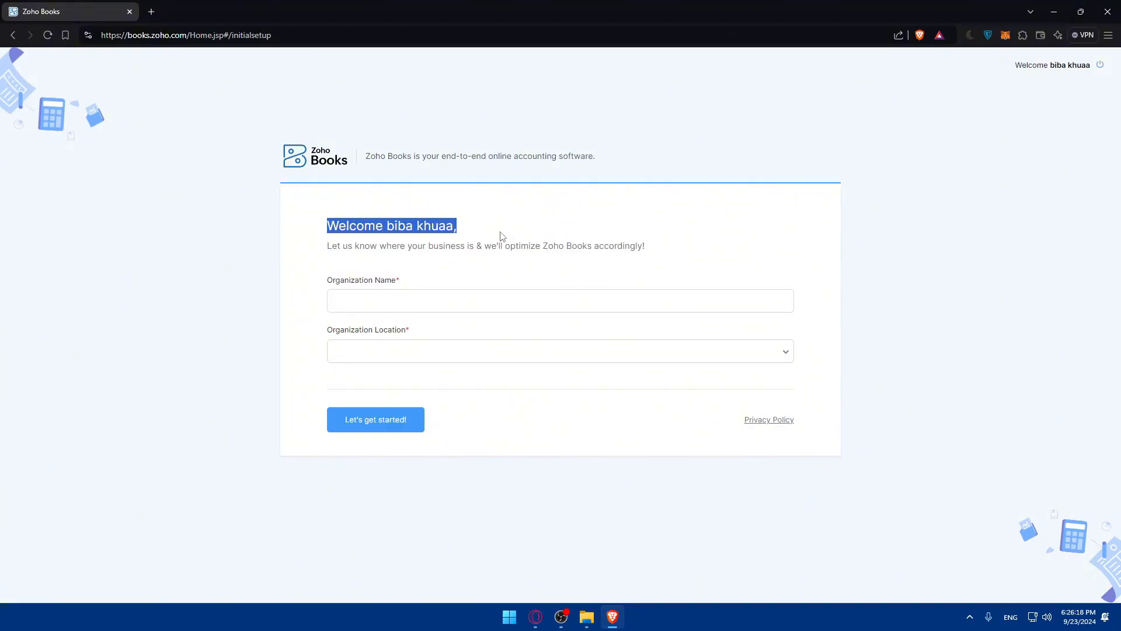
click(500, 233)
drag(316, 250, 469, 246)
drag(383, 227, 508, 224)
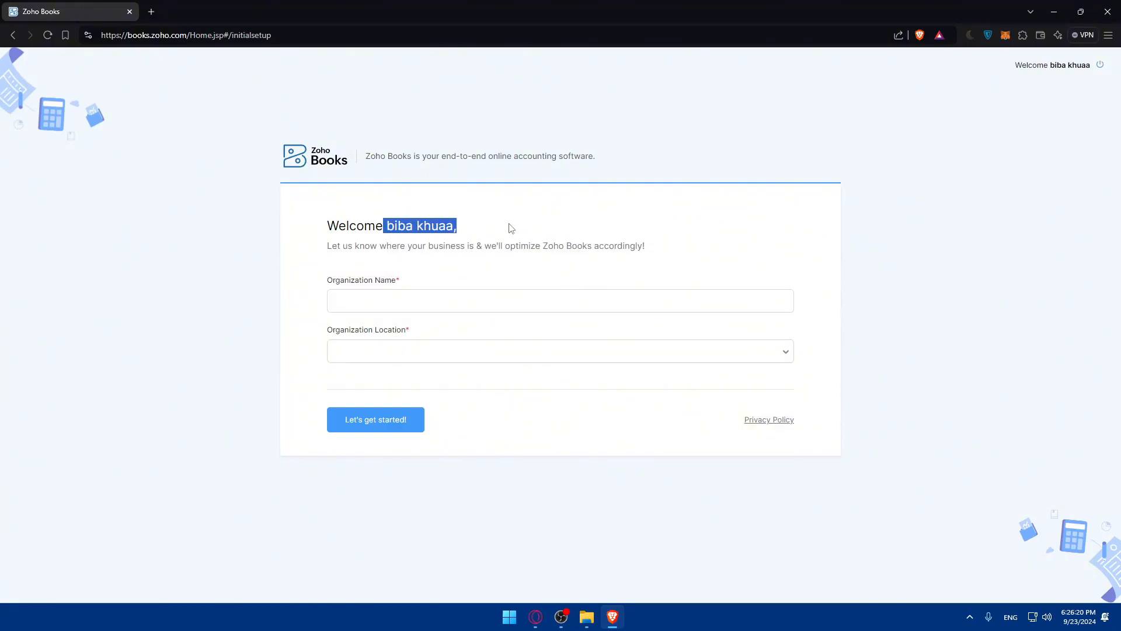
click(328, 253)
drag(313, 257, 564, 251)
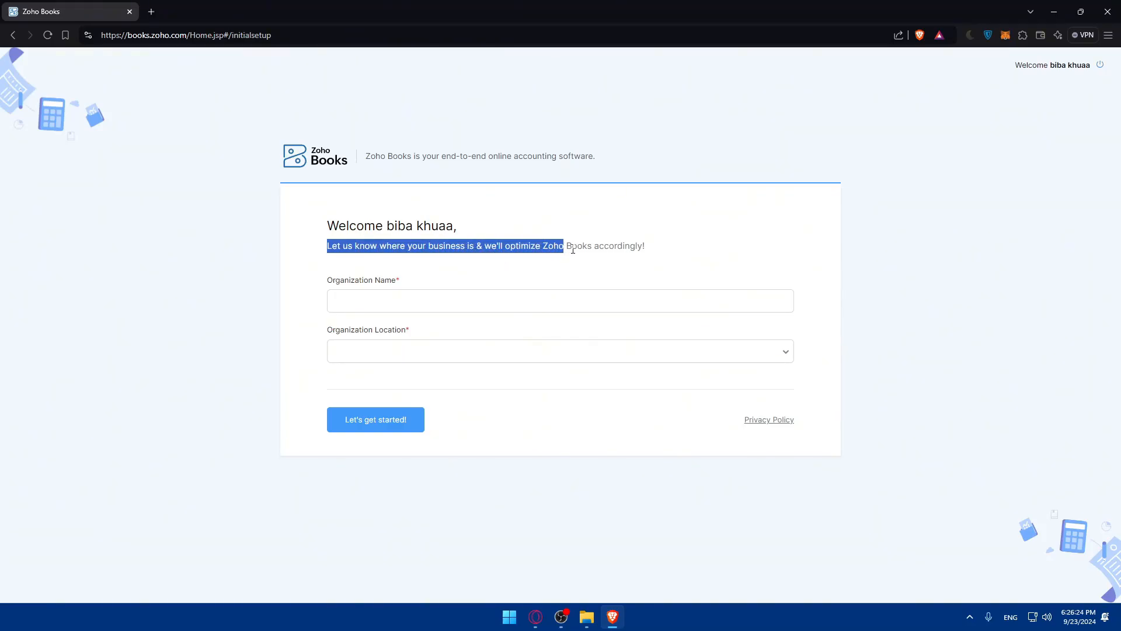
click(610, 249)
Step: Enter the organization name Omix, set its location to United Arab Emirates, and proceed to the organization profile setup
click(438, 298)
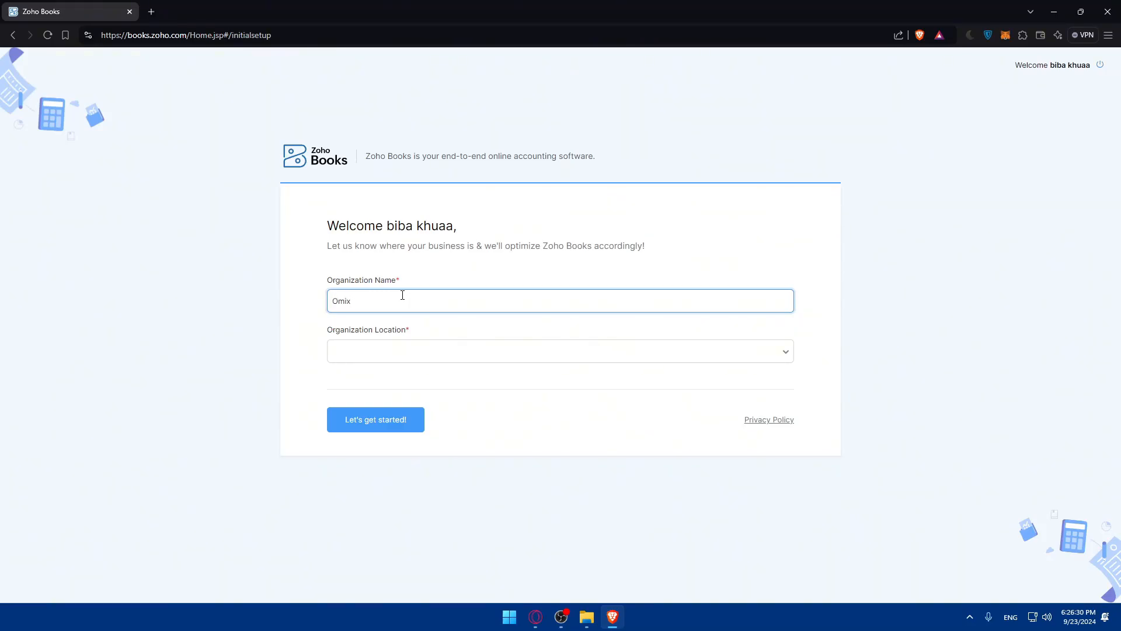
click(394, 352)
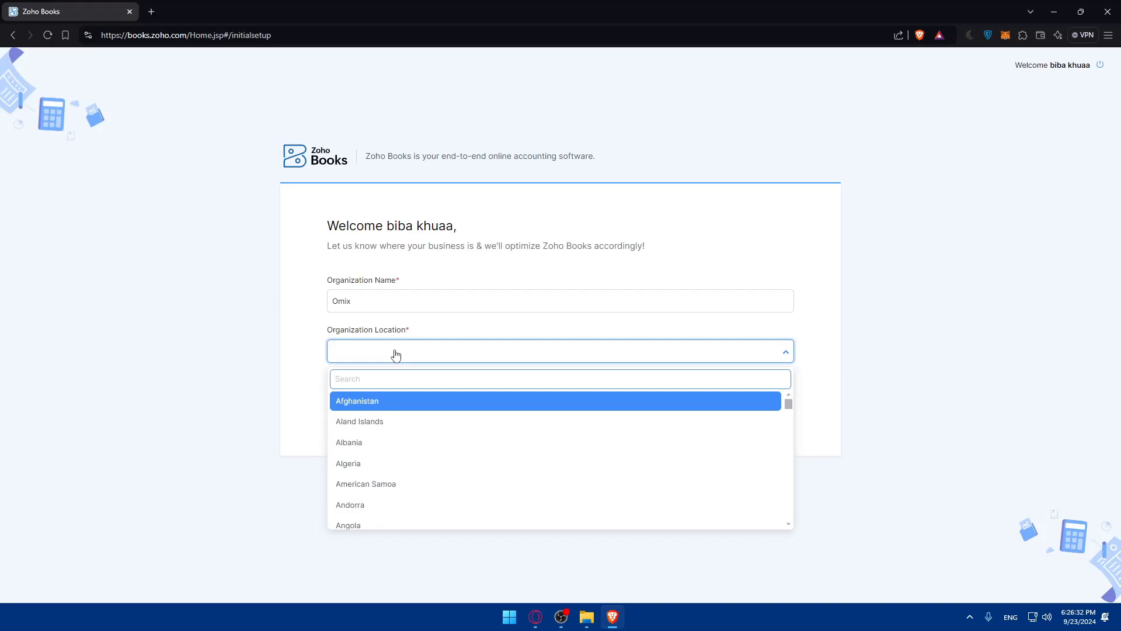
text(uni)
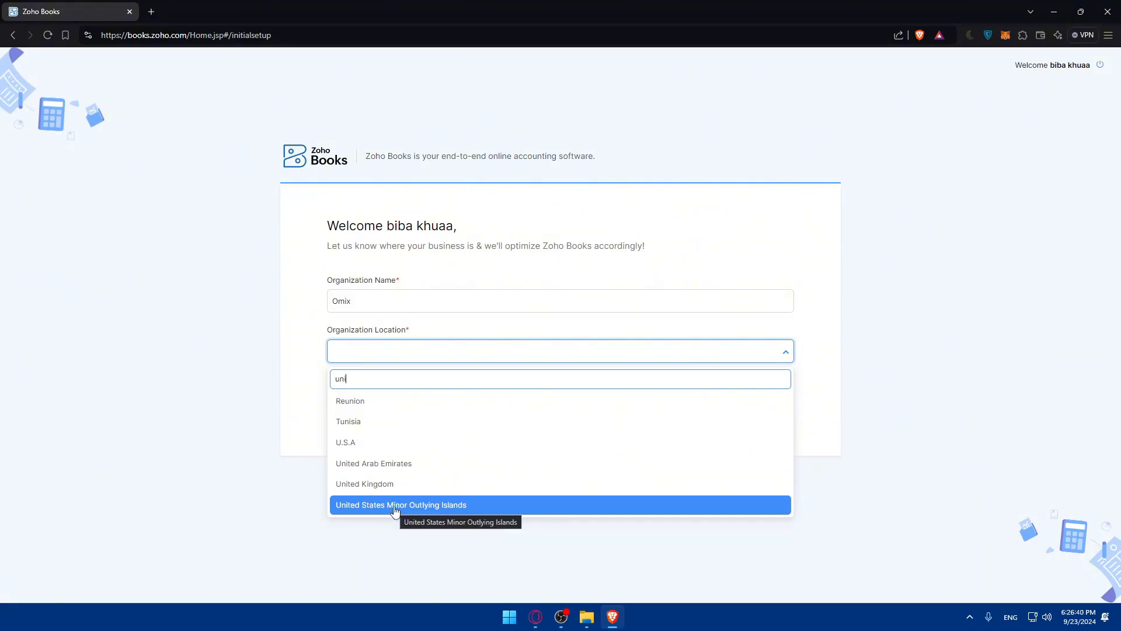
click(403, 463)
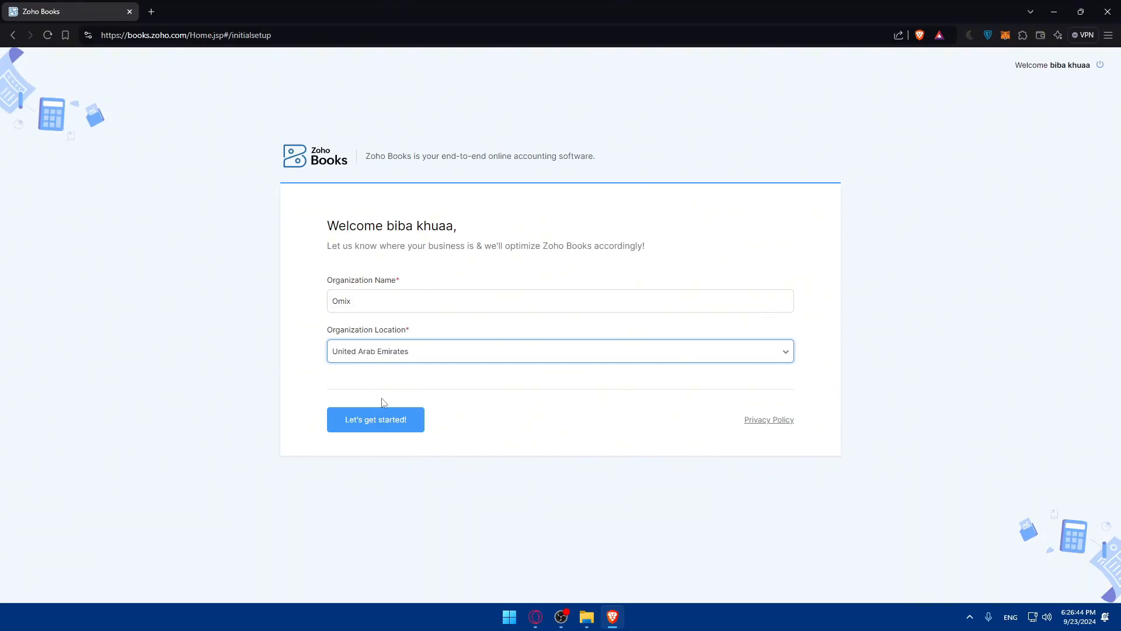
click(358, 431)
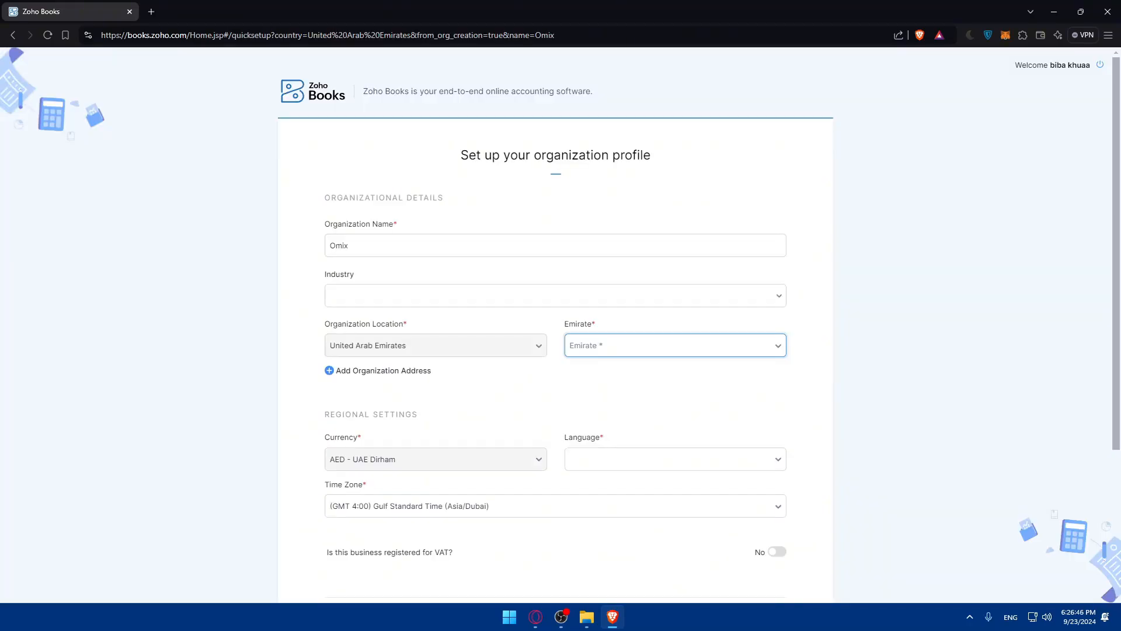
Step: Set the organization's emirate to Abu Dhabi in the organization profile
key(alt+Tab)
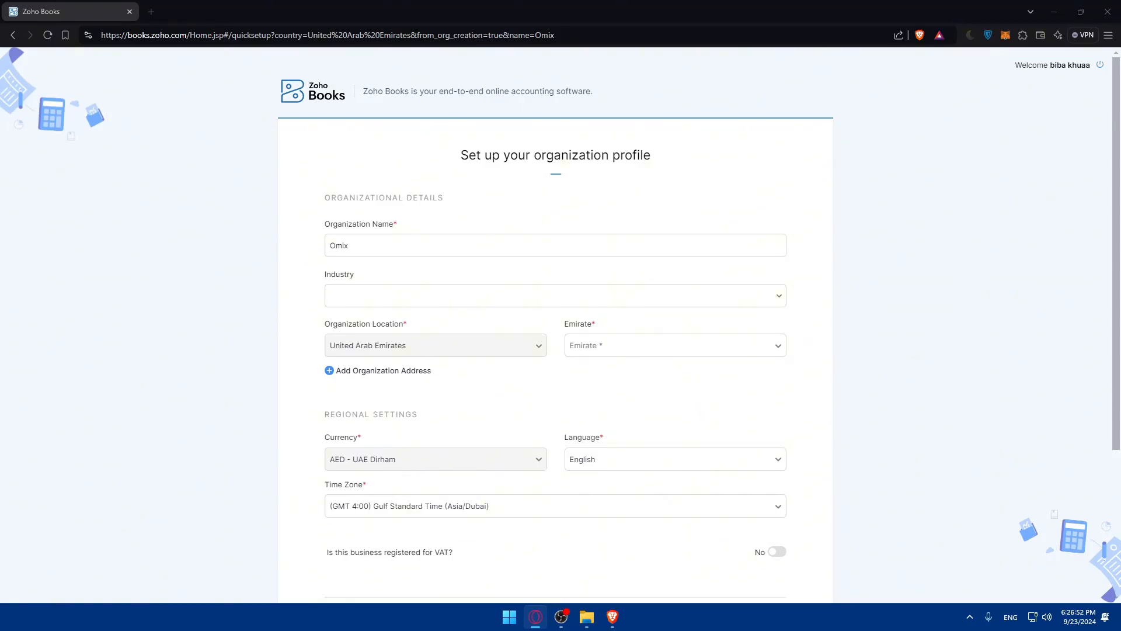
scroll(533, 248, down, 5)
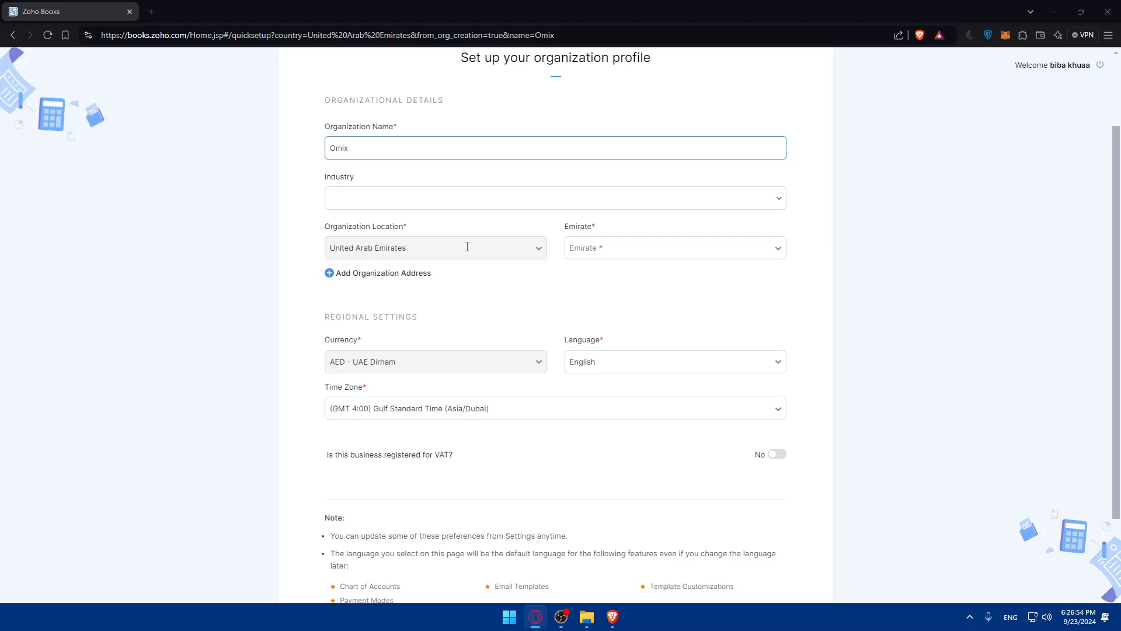
click(596, 157)
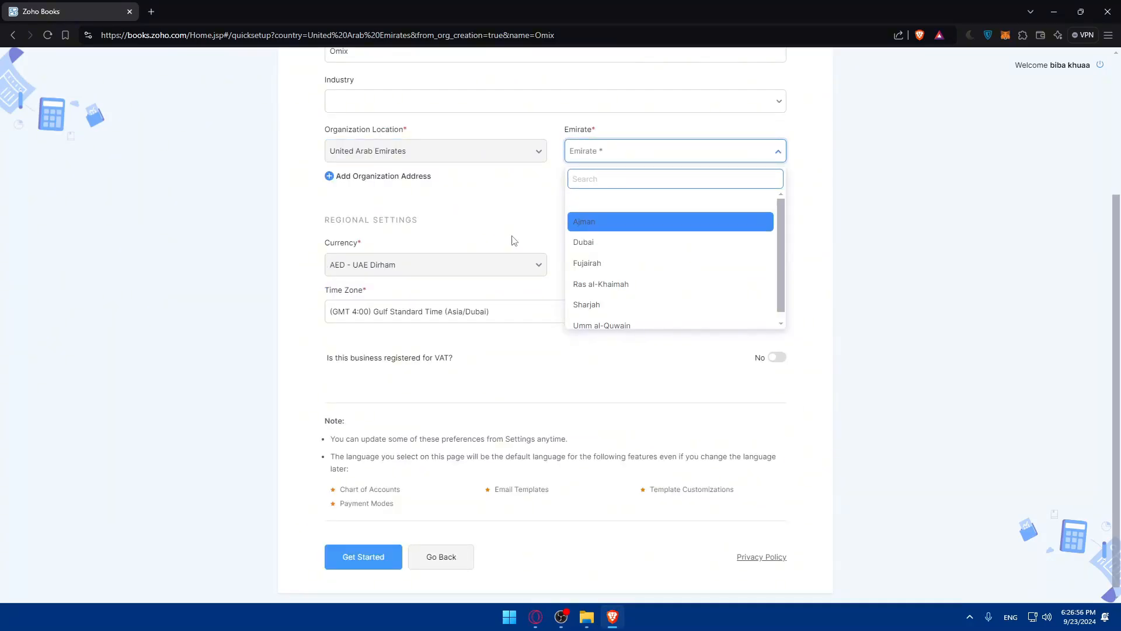
click(601, 200)
scroll(507, 208, up, 3)
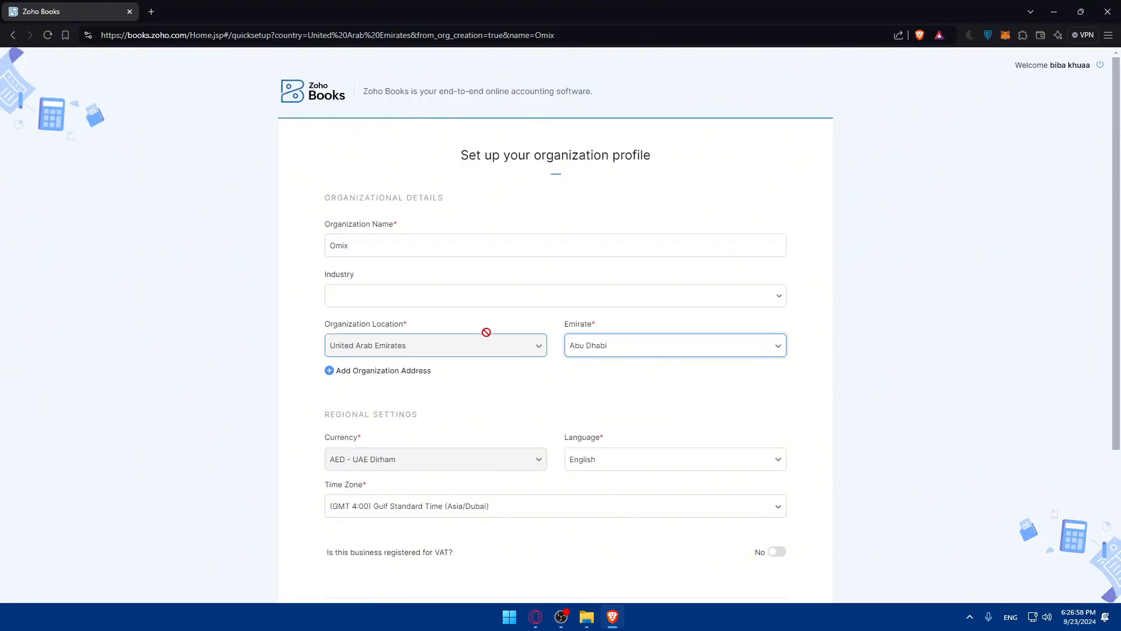
click(711, 177)
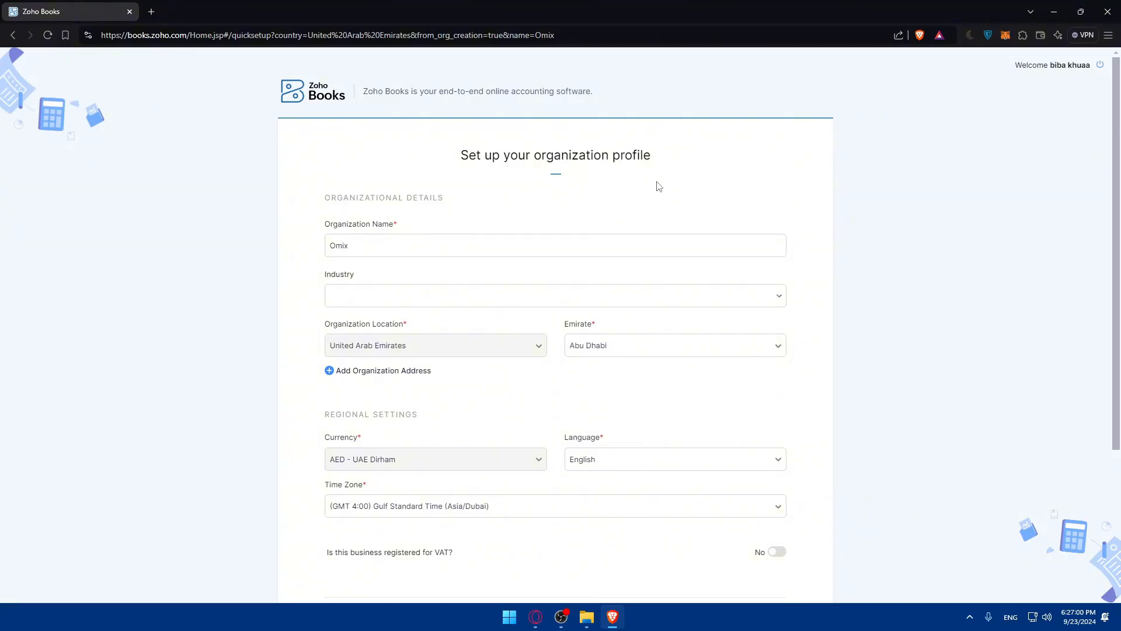
Step: Review the organization profile's regional settings and submit the profile to create the Omix organization
scroll(659, 186, down, 3)
scroll(372, 196, up, 3)
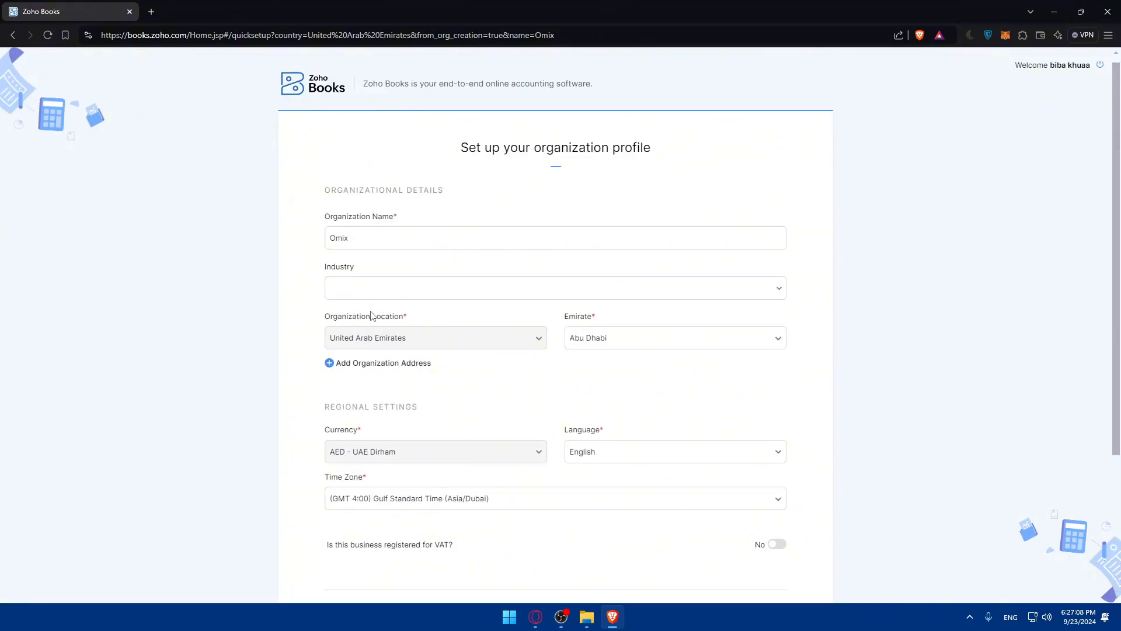
scroll(409, 280, down, 2)
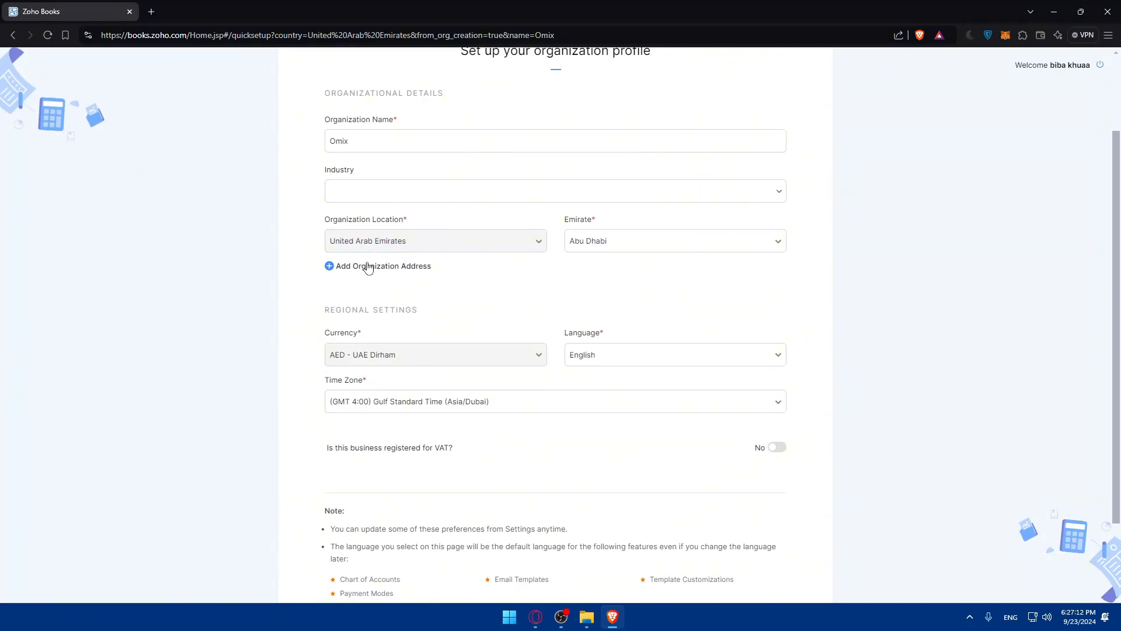
scroll(418, 240, down, 2)
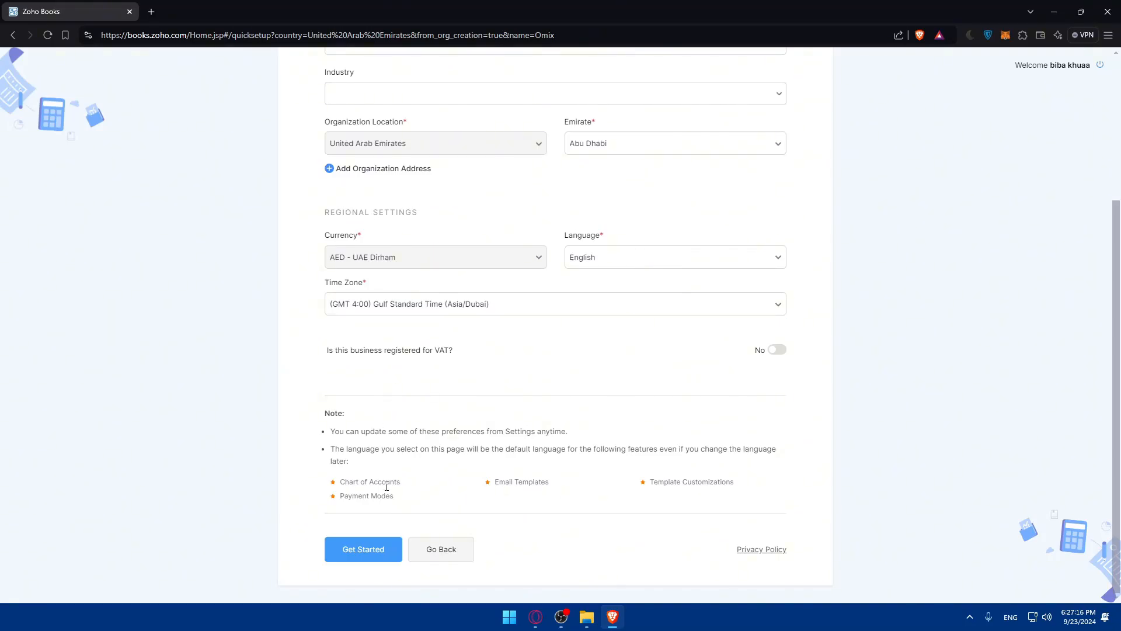
click(359, 559)
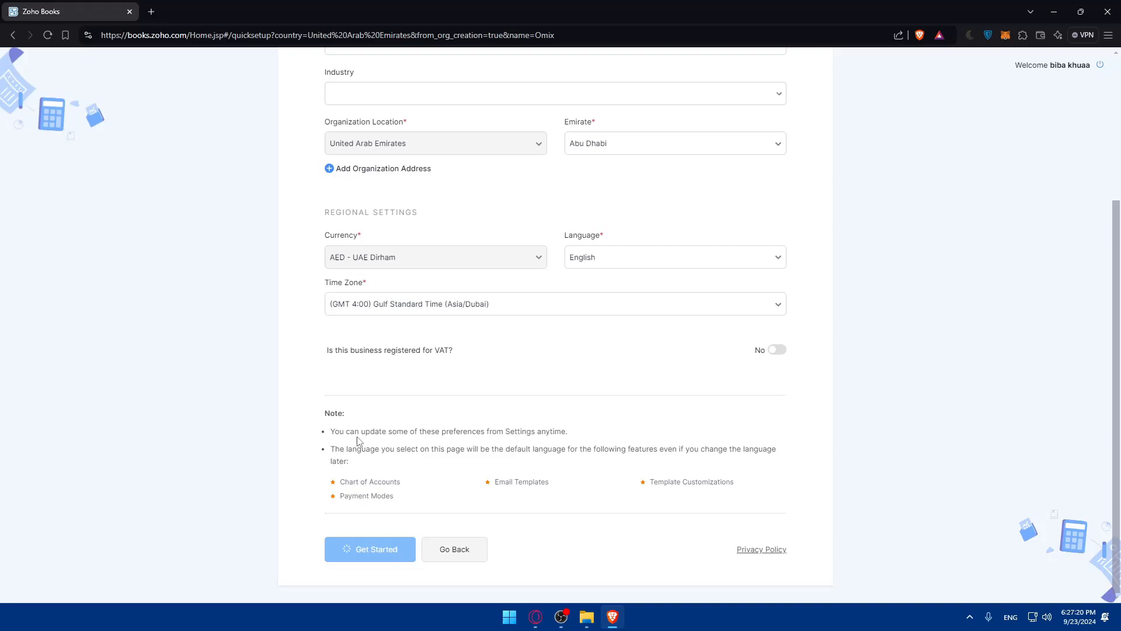
drag(331, 430, 560, 433)
click(564, 433)
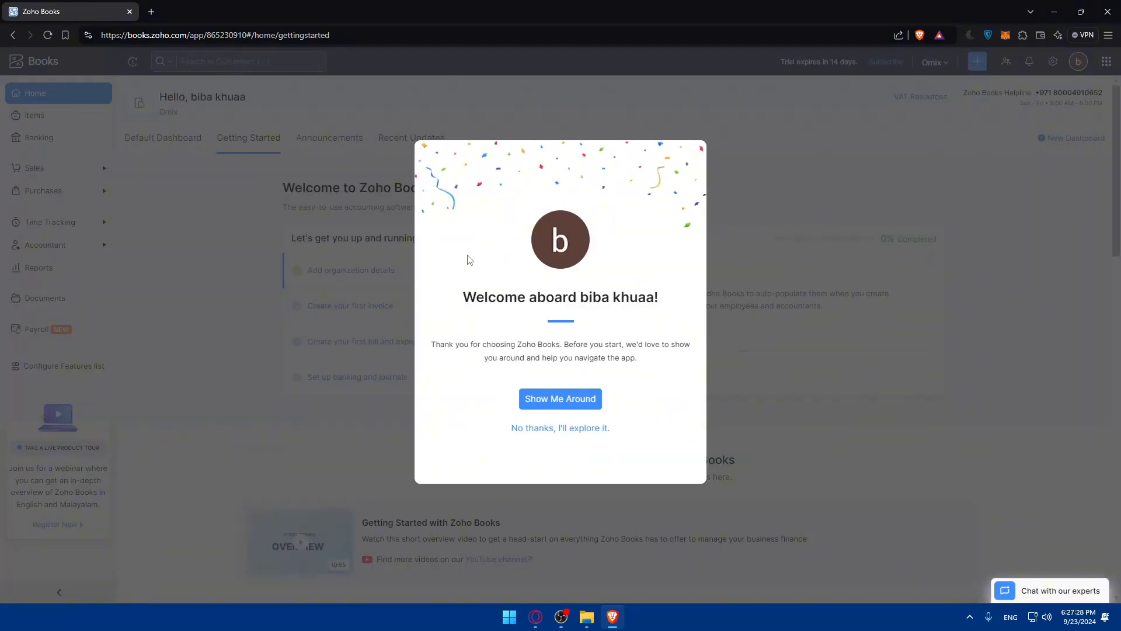
Step: Read the welcome message and start the guided tour of Zoho Books
drag(437, 340, 601, 345)
click(608, 357)
drag(475, 367, 612, 369)
click(605, 368)
click(611, 371)
click(561, 403)
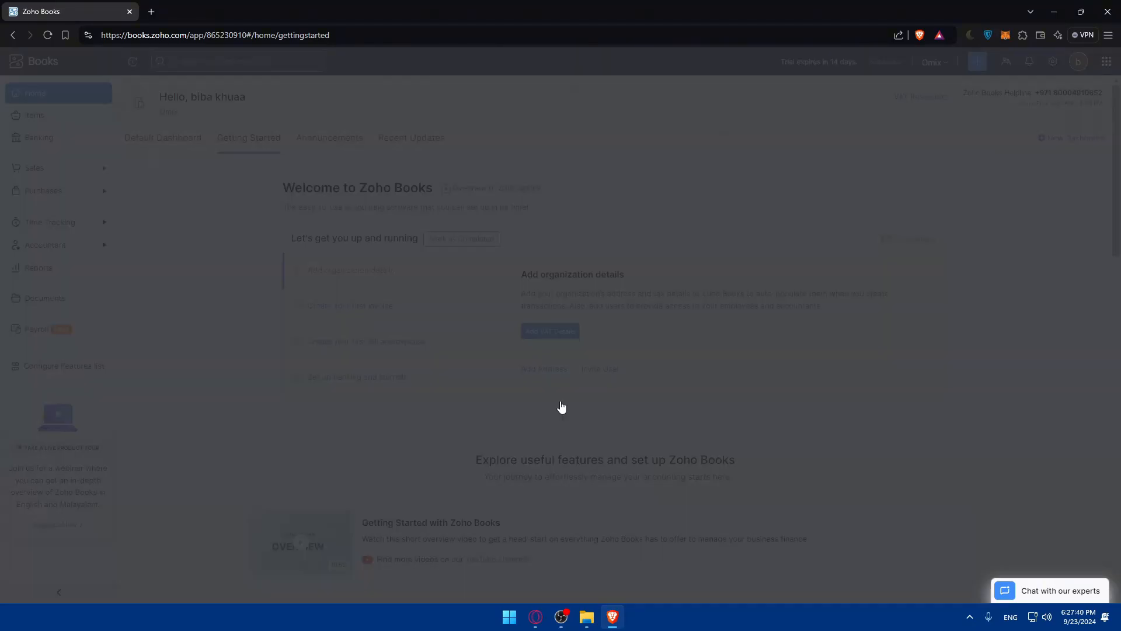
Step: Read the tour's Navigation Pane and Recent Activities tips and advance to the Search tip
drag(129, 315, 223, 326)
drag(130, 331, 290, 352)
click(290, 352)
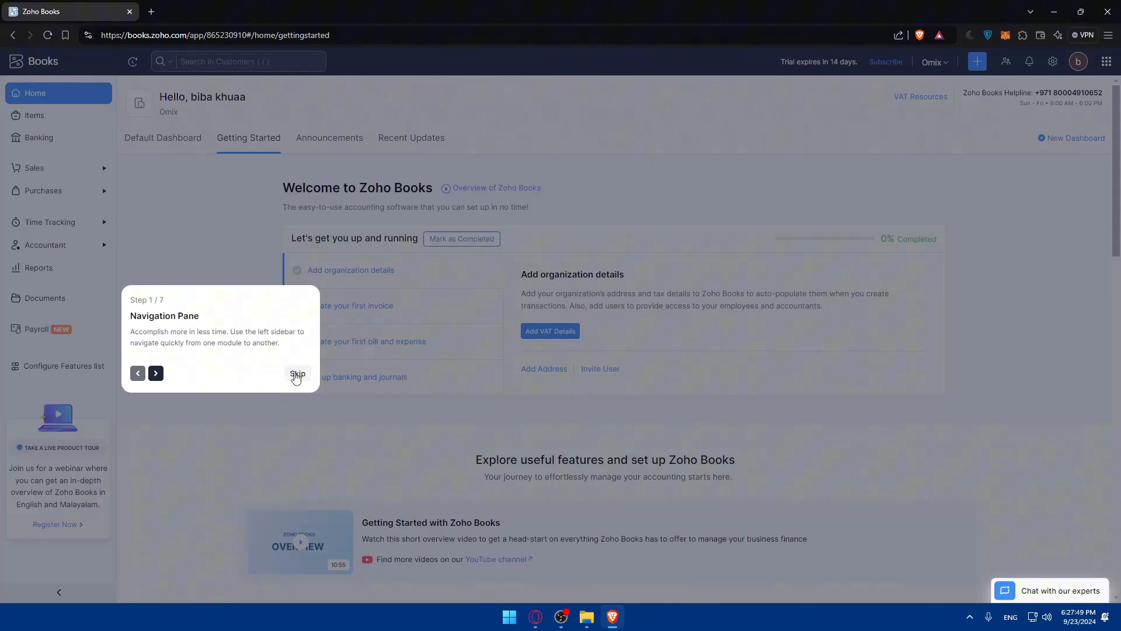
click(154, 373)
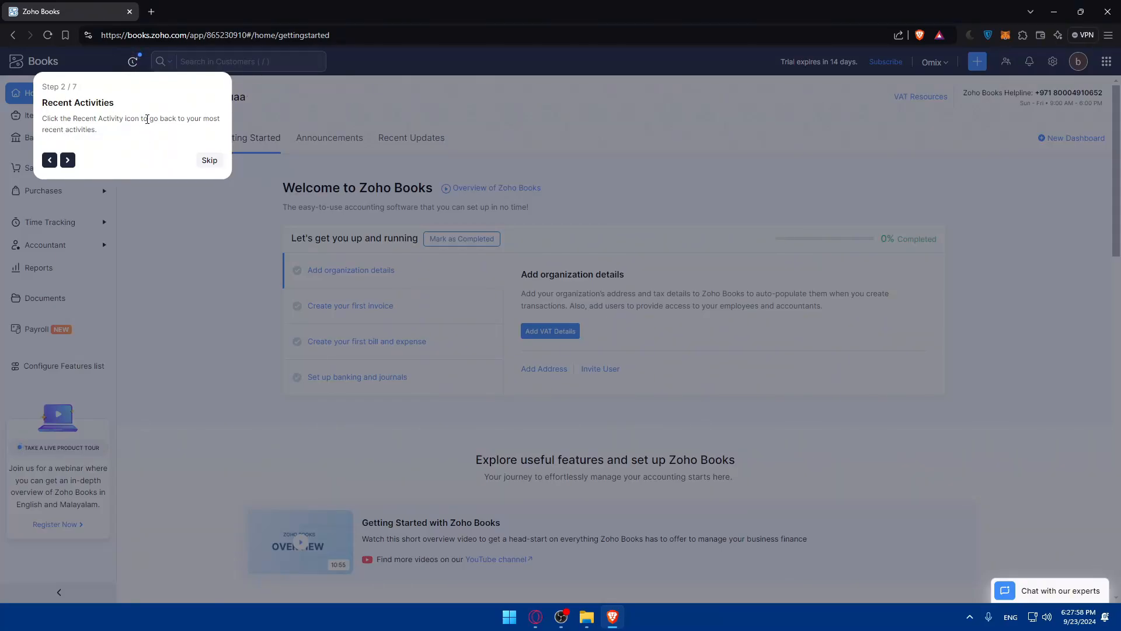
drag(147, 118, 192, 130)
click(193, 130)
click(66, 159)
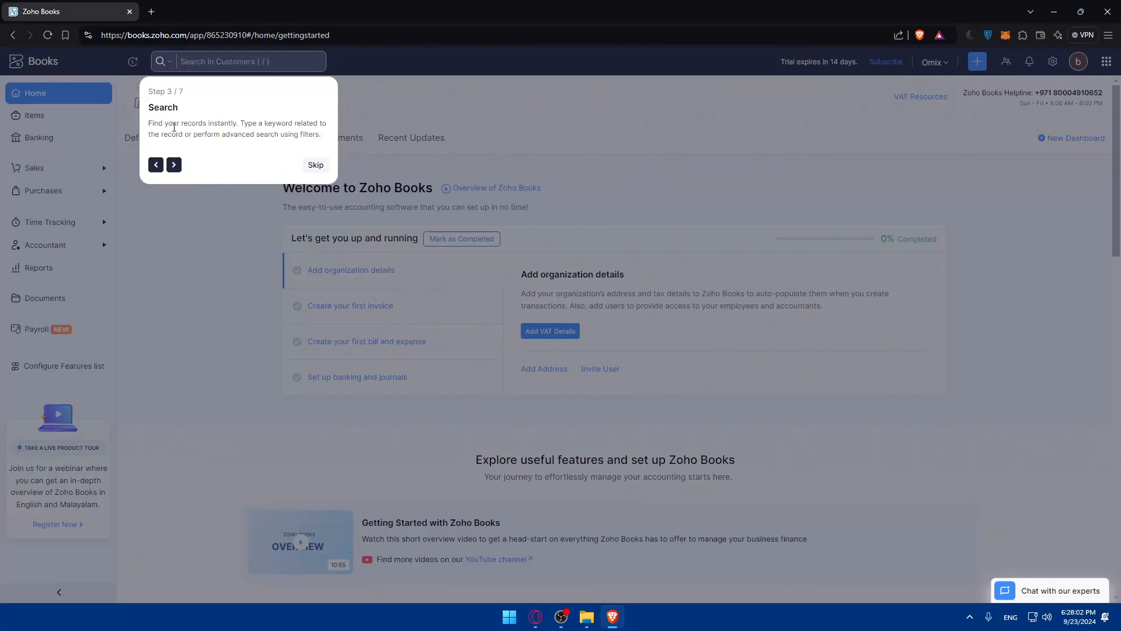
Step: Read the tour's Search tip and advance to the Quick Create tip
drag(154, 108, 211, 111)
drag(147, 88, 237, 124)
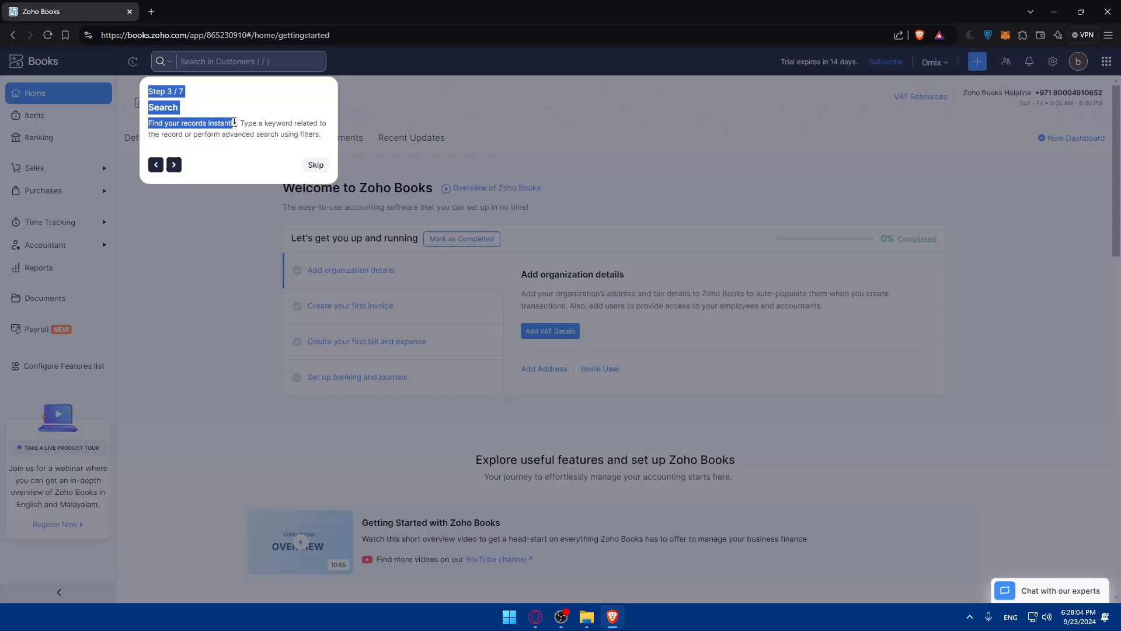
click(234, 135)
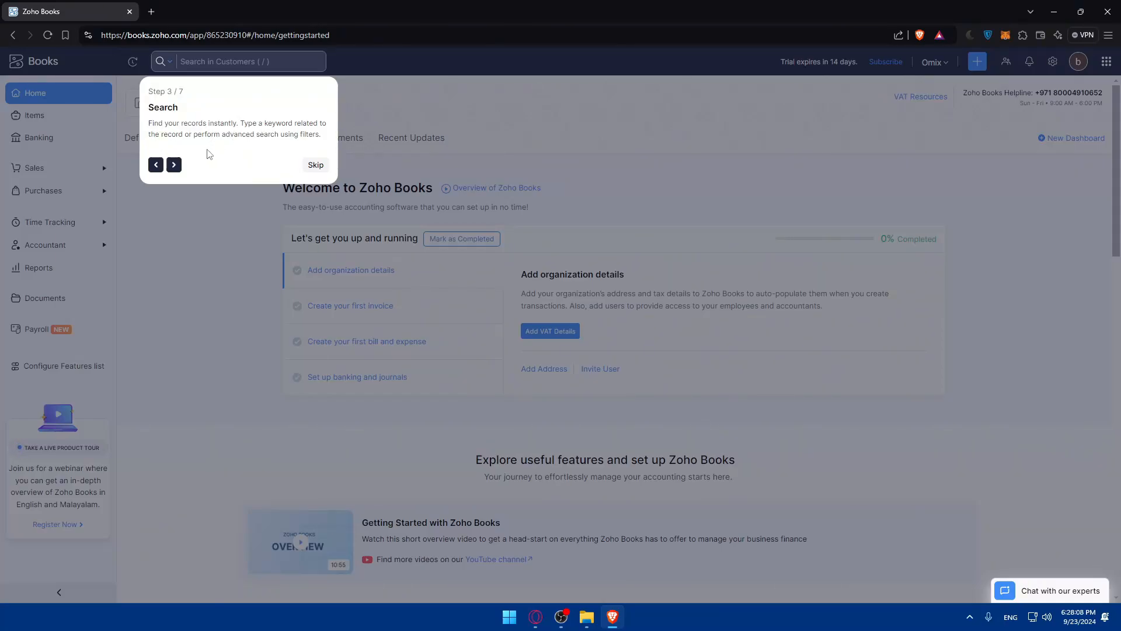
click(174, 165)
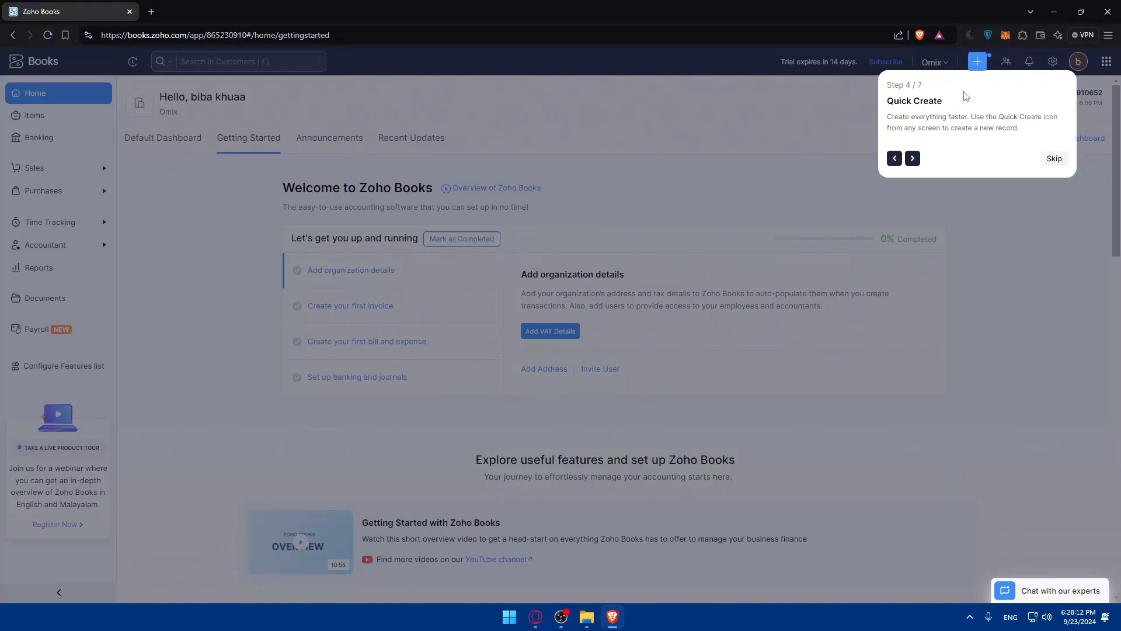
Step: Read the tour's Quick Create and Notifications tips and advance to the Settings tip
drag(905, 120, 984, 141)
click(986, 143)
click(912, 159)
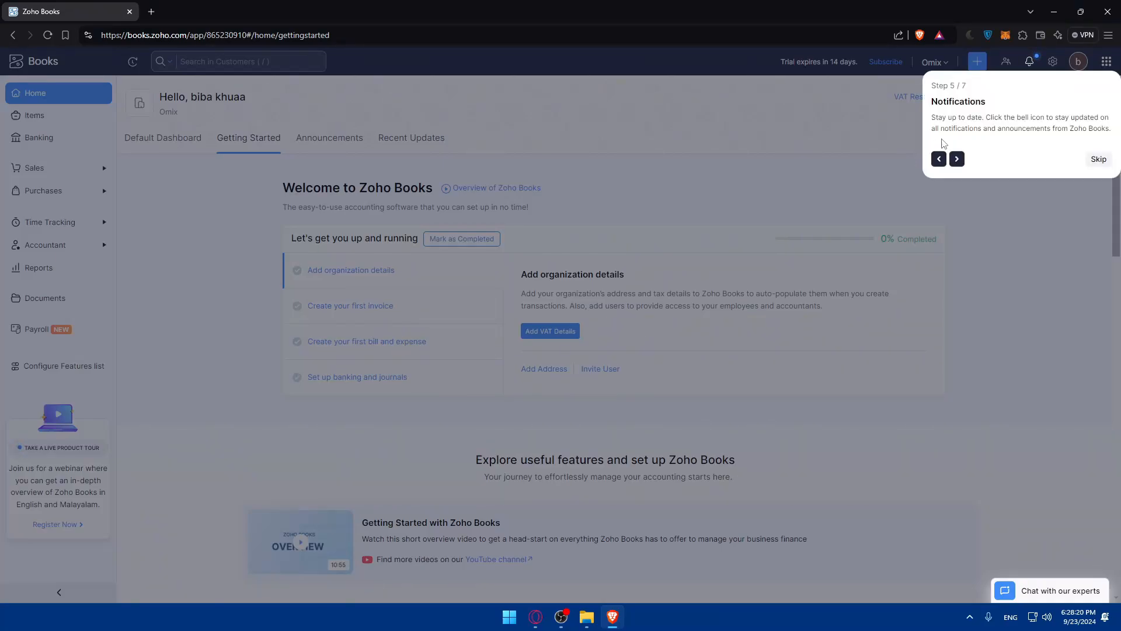
drag(932, 102, 1010, 104)
click(1011, 102)
click(958, 159)
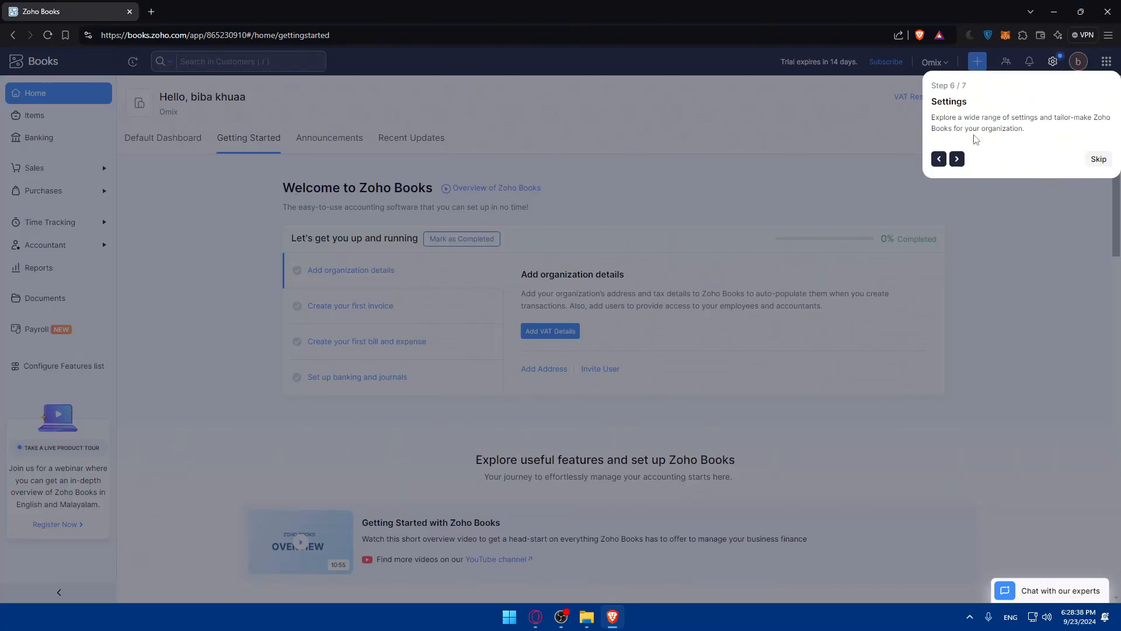
Step: Advance past the tour's Settings tip, read the support tip, and finish the tour at Getting Started
click(956, 159)
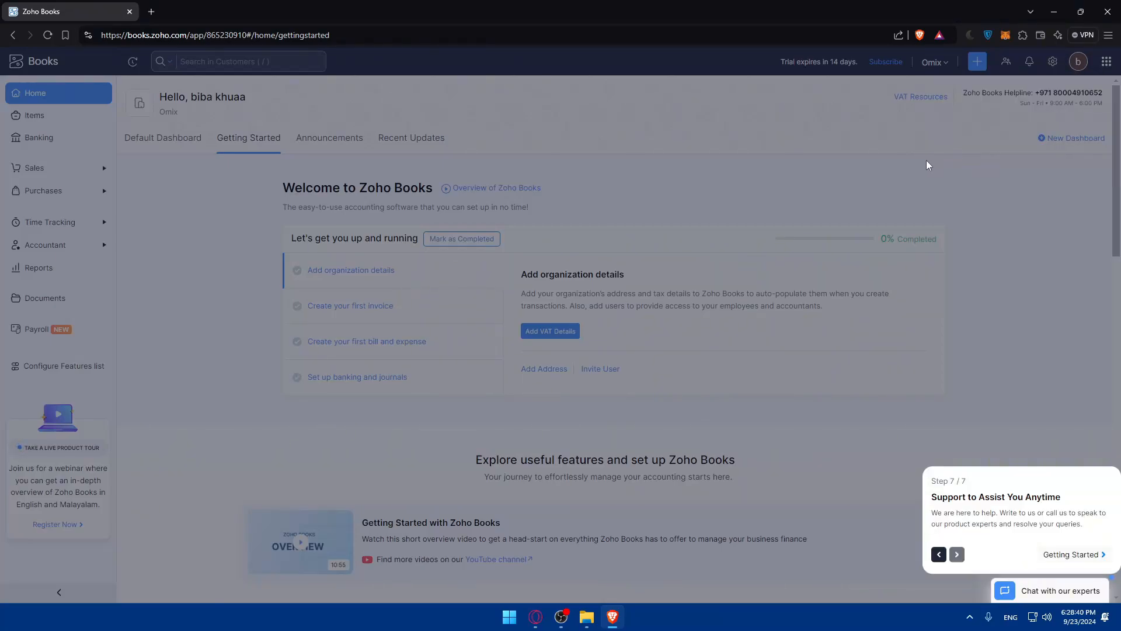
drag(937, 497, 1063, 499)
click(964, 508)
click(1055, 560)
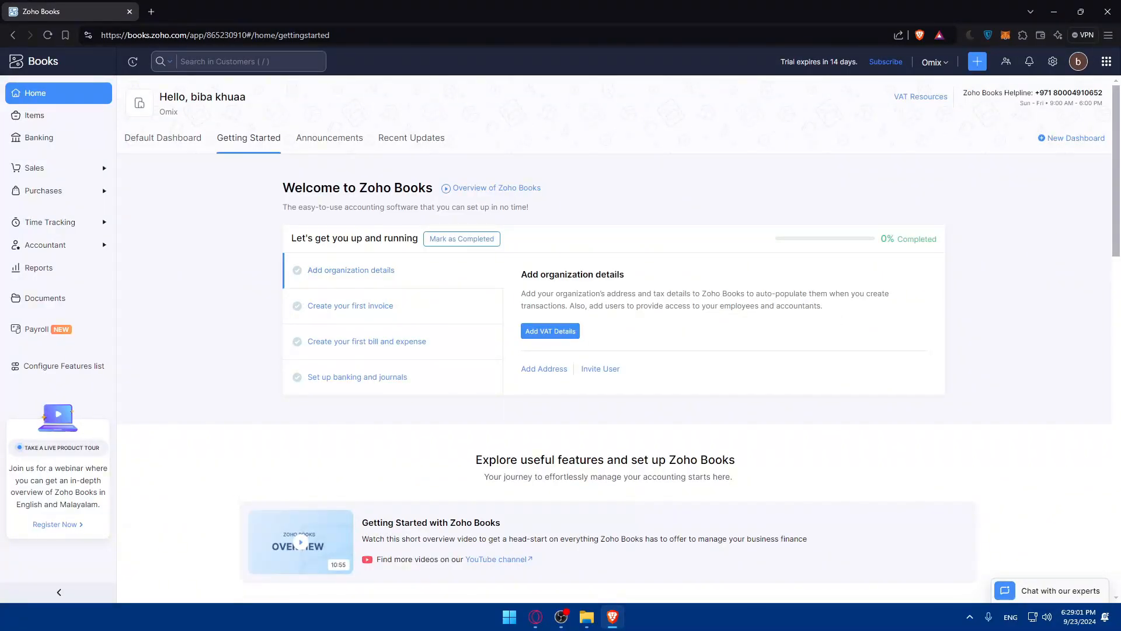
key(alt+Tab)
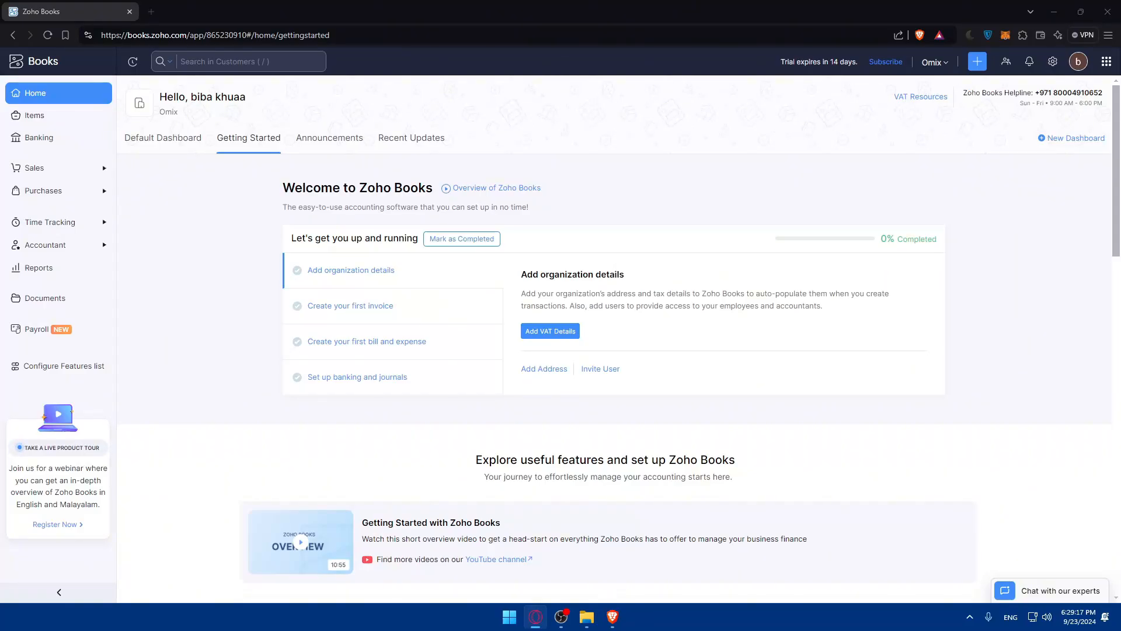
Step: In the Taxes settings, mark the business as registered for VAT and examine the tax registration number label and TRN fields
click(1054, 63)
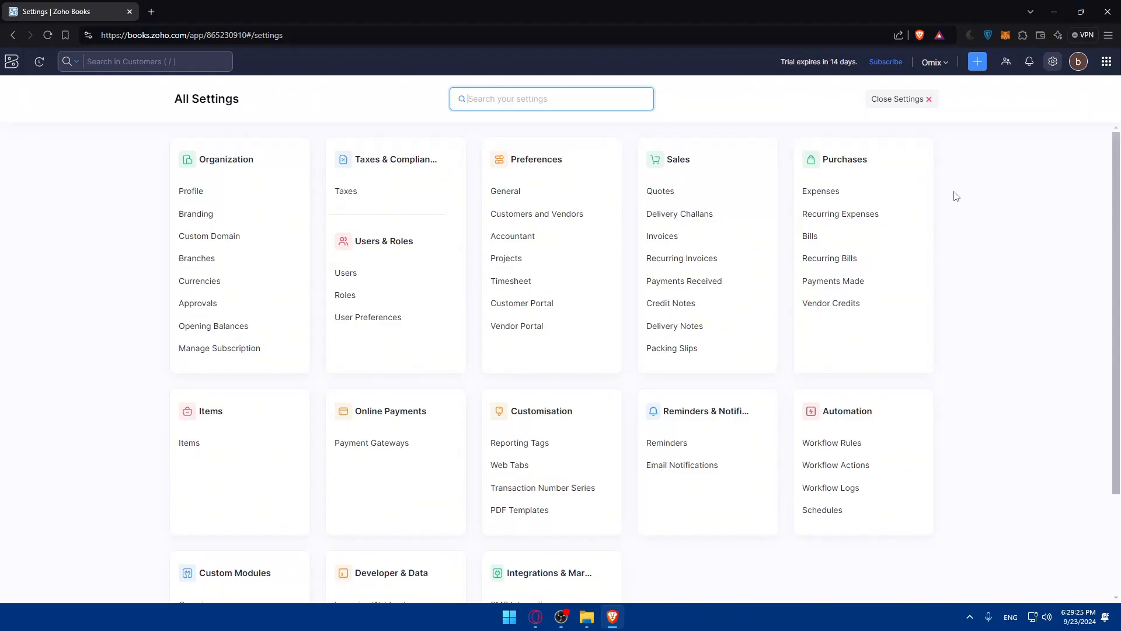
click(383, 201)
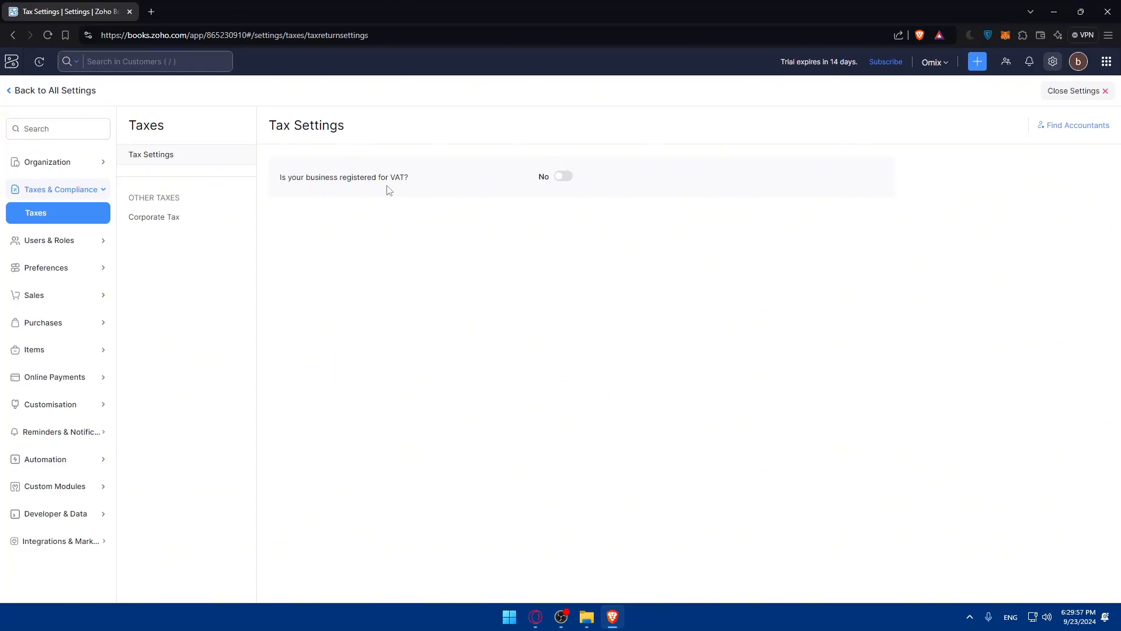
click(562, 177)
drag(268, 216, 395, 213)
click(376, 215)
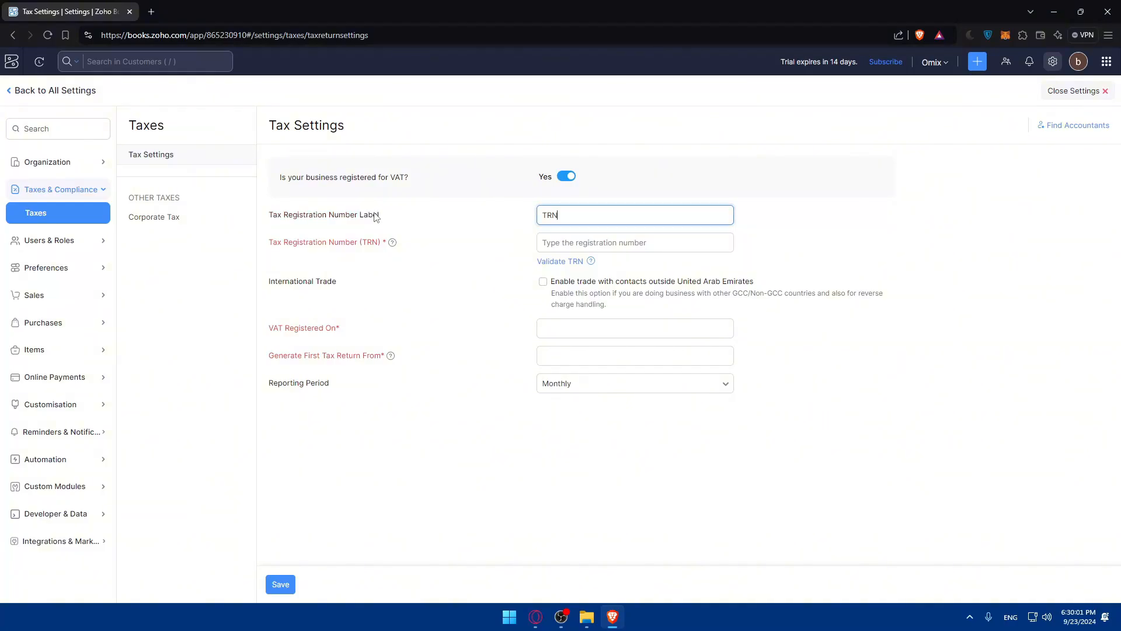
drag(269, 217, 389, 216)
click(389, 216)
drag(268, 242, 377, 245)
click(388, 244)
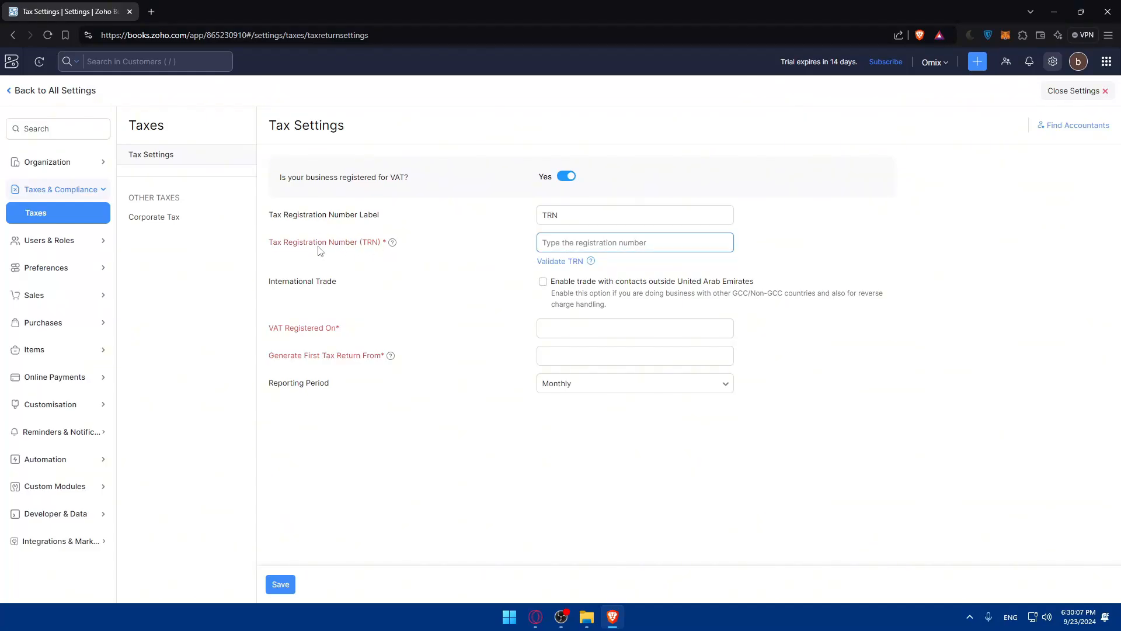
Step: Clear the Tax Registration Number Label and examine the International Trade option
click(500, 223)
key(ctrl+a)
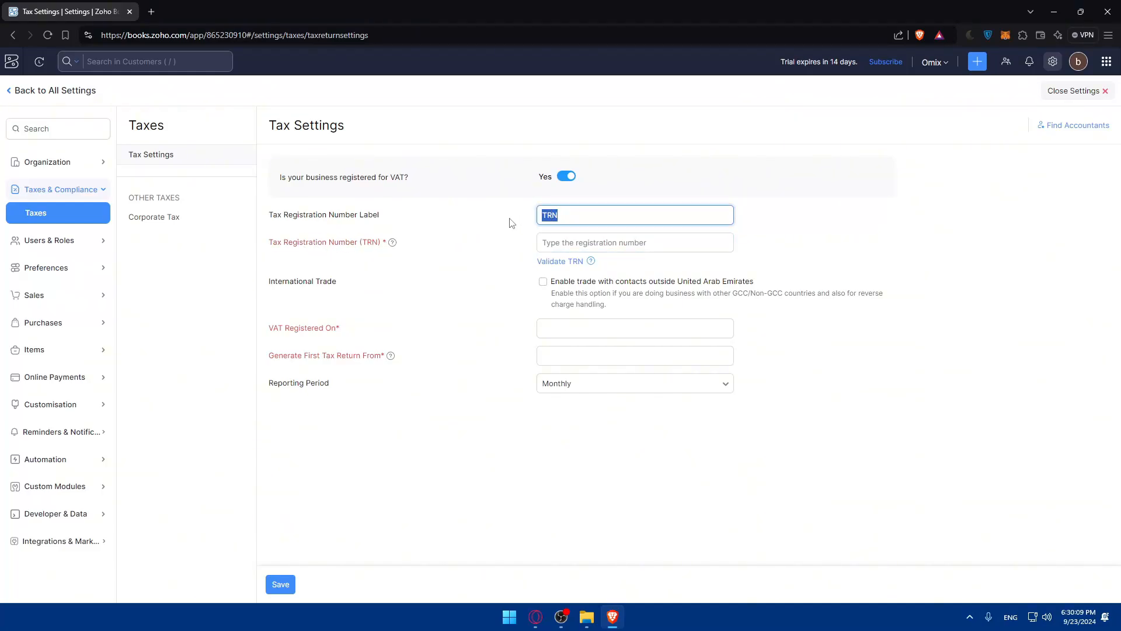
key(BackSpace)
drag(268, 283, 339, 283)
click(343, 288)
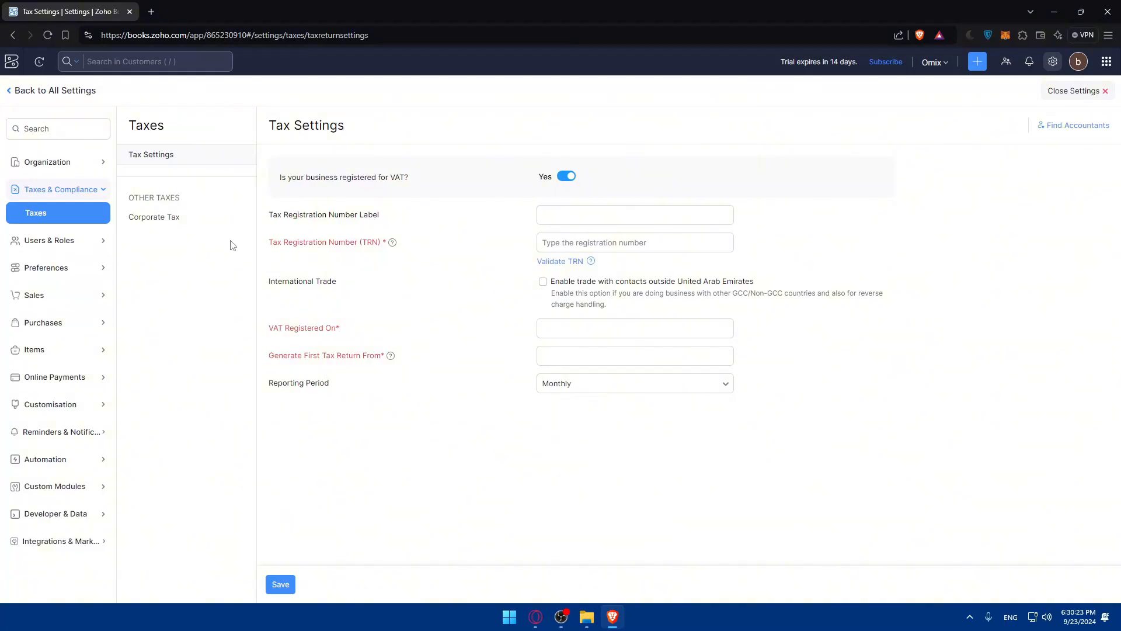
Step: In the Corporate Tax settings, mark the organization as liable, review the registration and account fields, and close the settings without saving
click(168, 217)
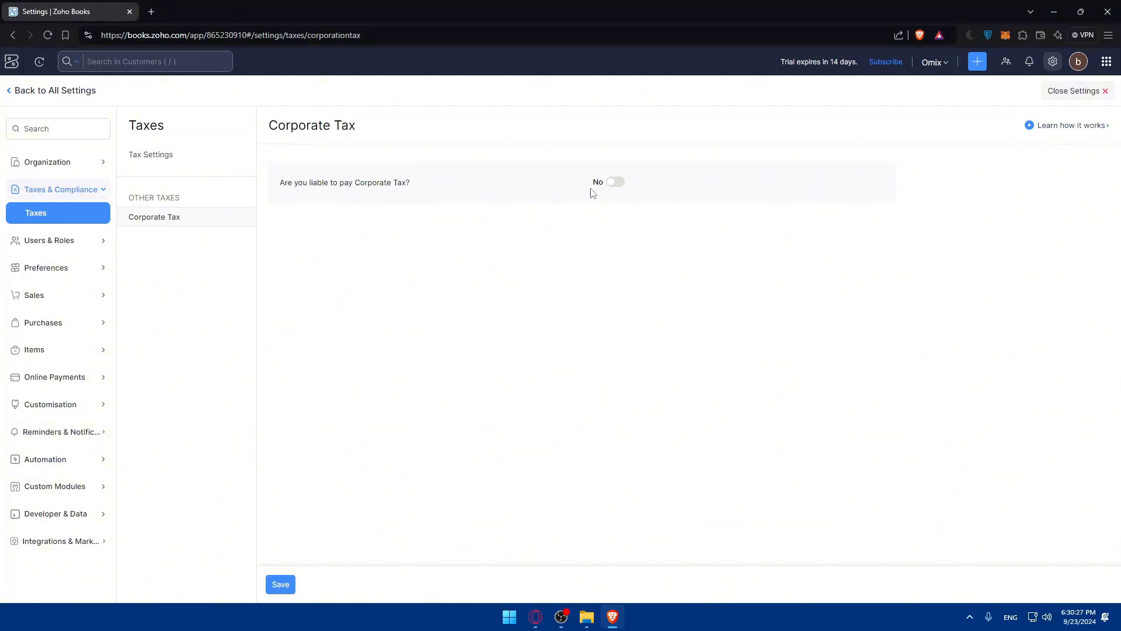
click(612, 185)
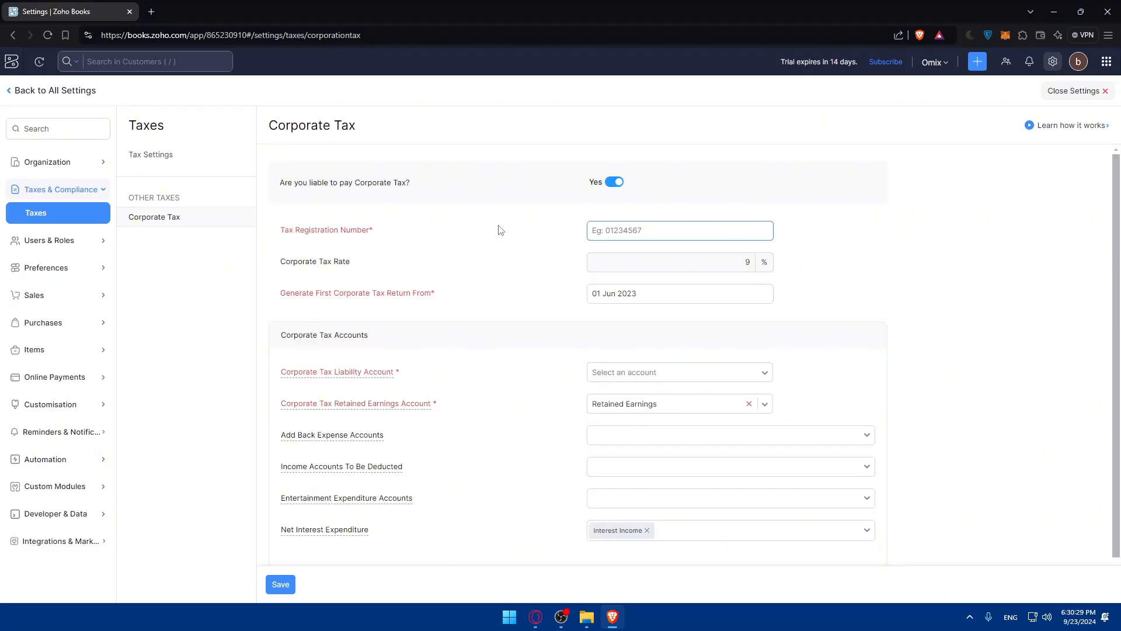
scroll(471, 228, down, 1)
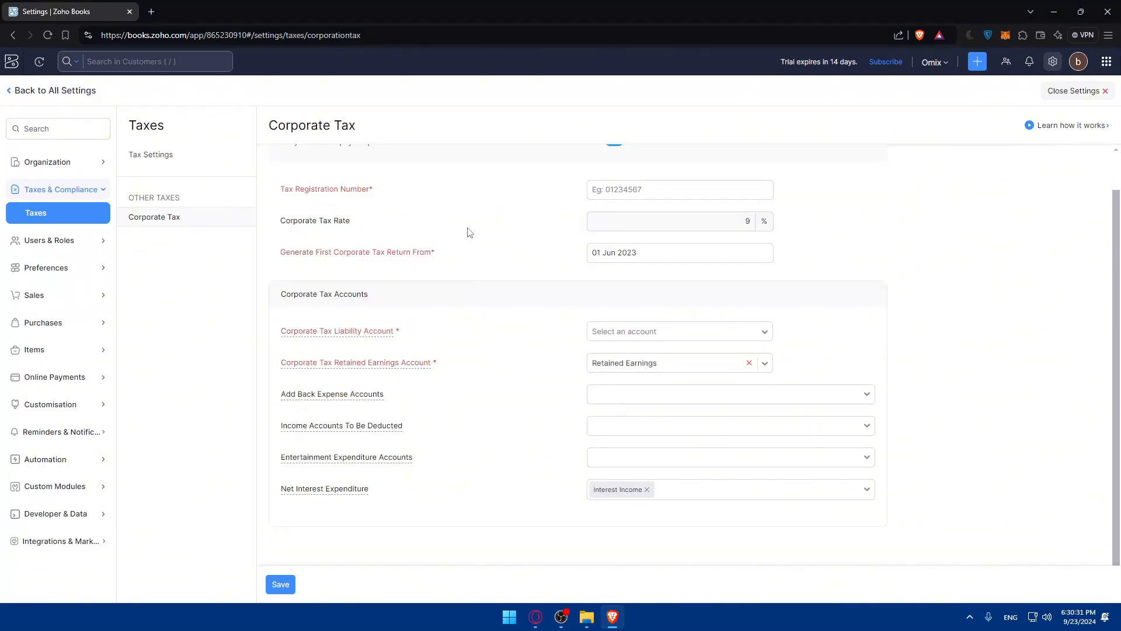
scroll(415, 219, up, 1)
scroll(417, 222, down, 1)
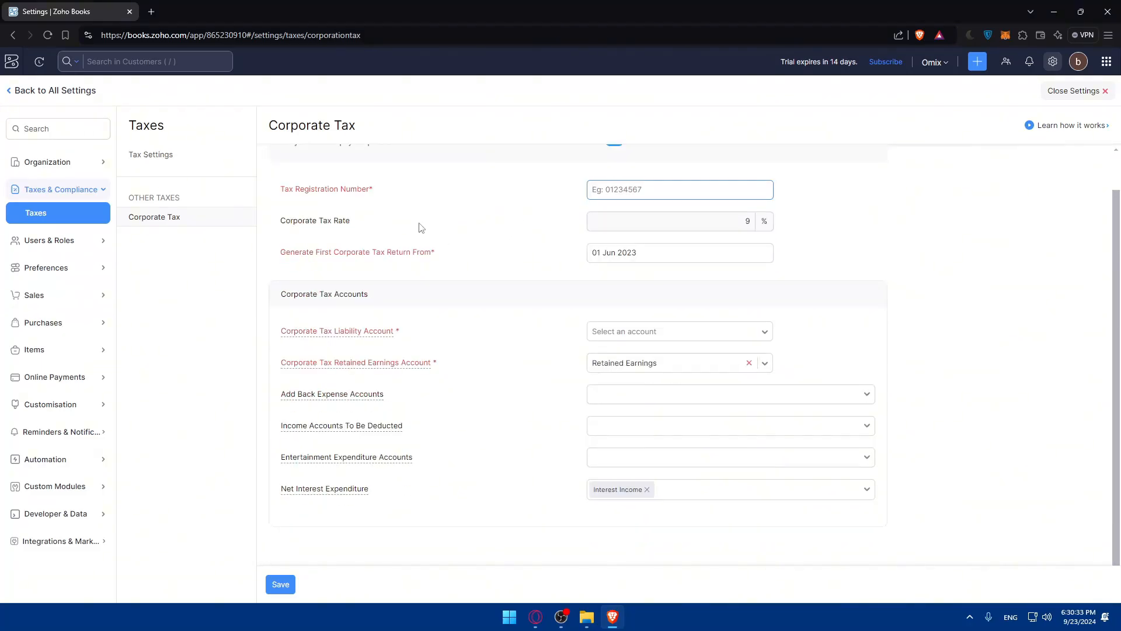
scroll(423, 225, up, 1)
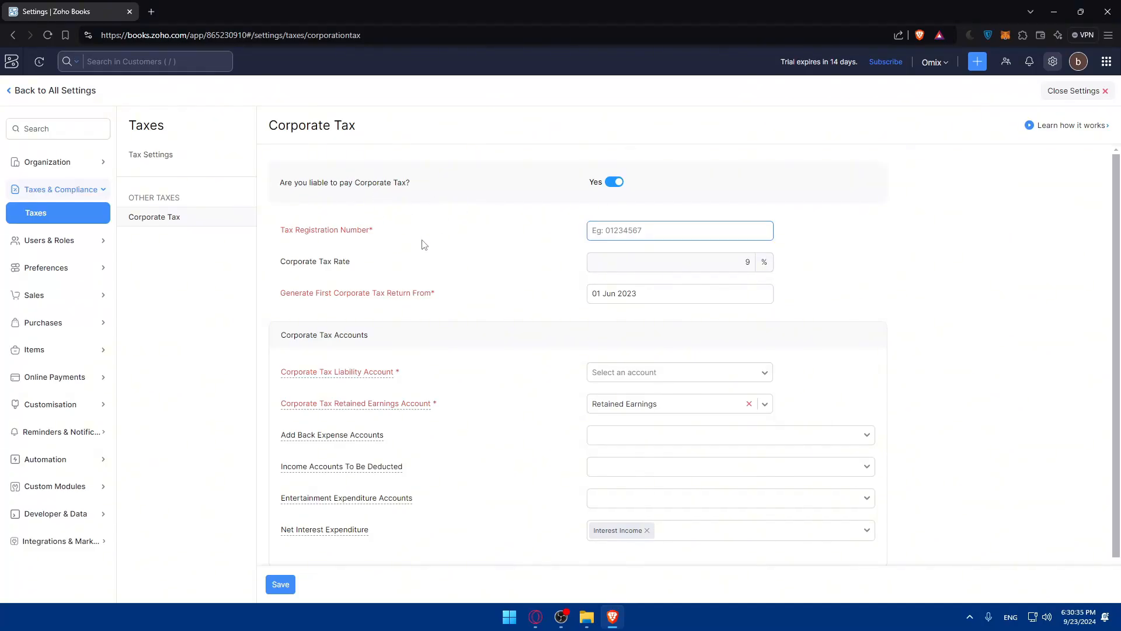
click(1104, 93)
Step: Open the account panel and examine its help resources and the United Arab Emirates support contact, then close it
click(1086, 69)
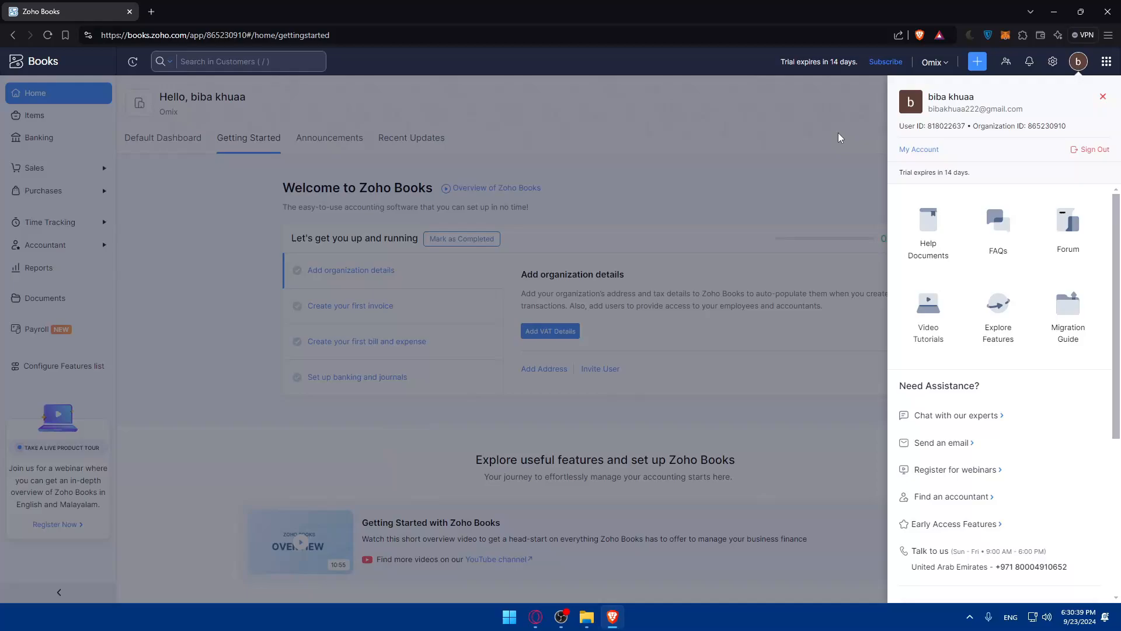
click(858, 139)
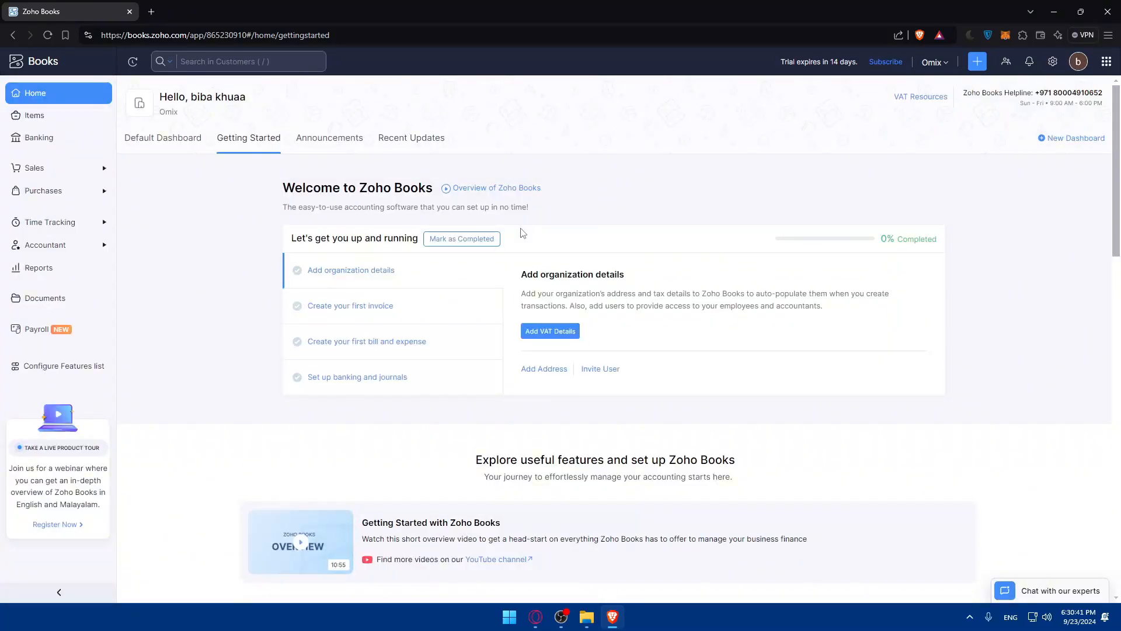
click(1081, 64)
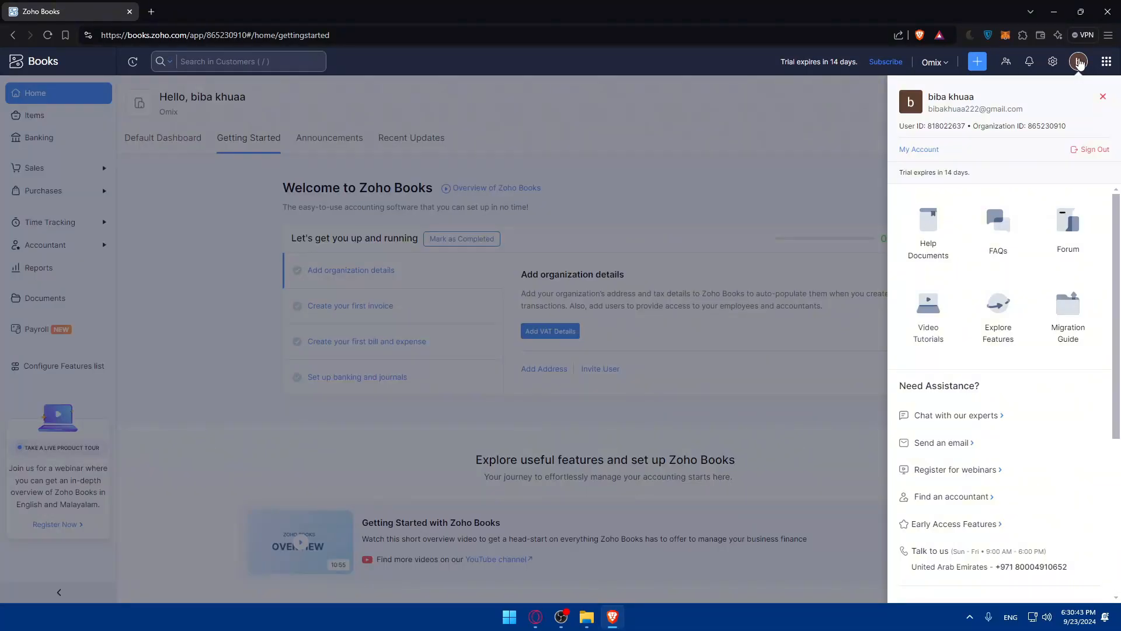
click(835, 107)
click(1081, 63)
click(835, 196)
click(1081, 64)
drag(910, 567, 988, 571)
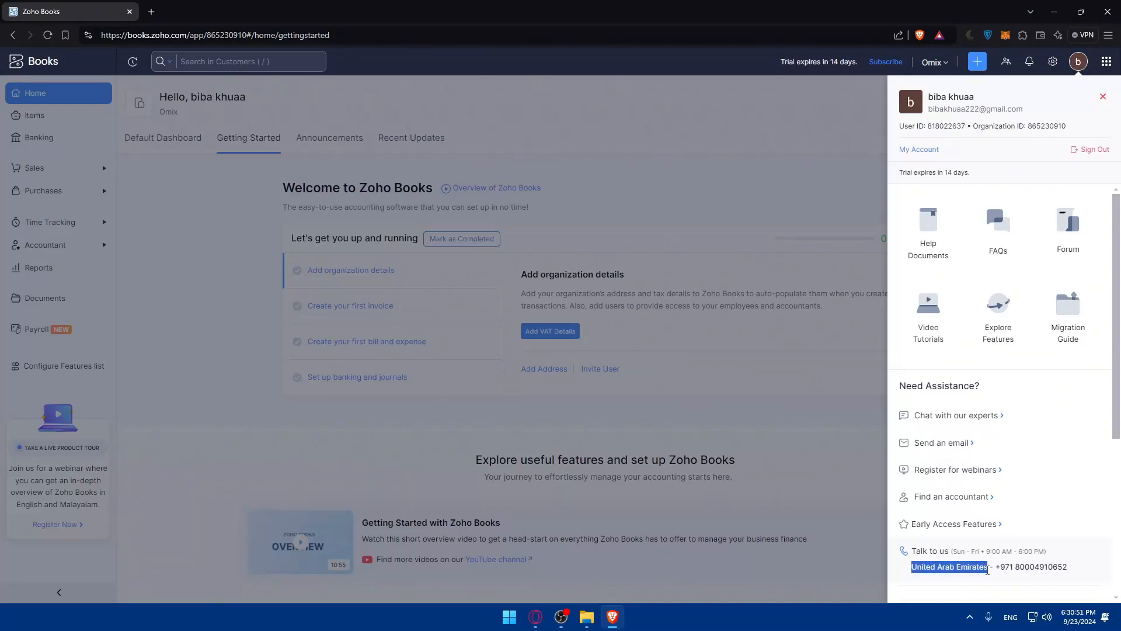
click(794, 191)
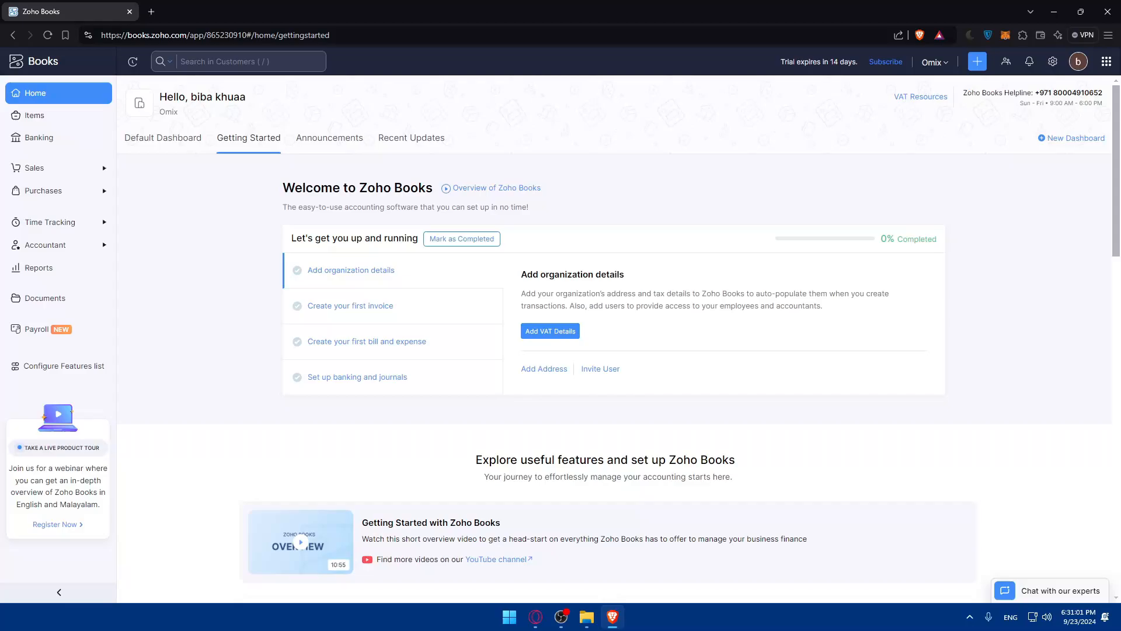
Step: Return to the Corporate Tax settings, turn on Corporate Tax liability to recheck its fields, and leave without saving
key(alt+Tab)
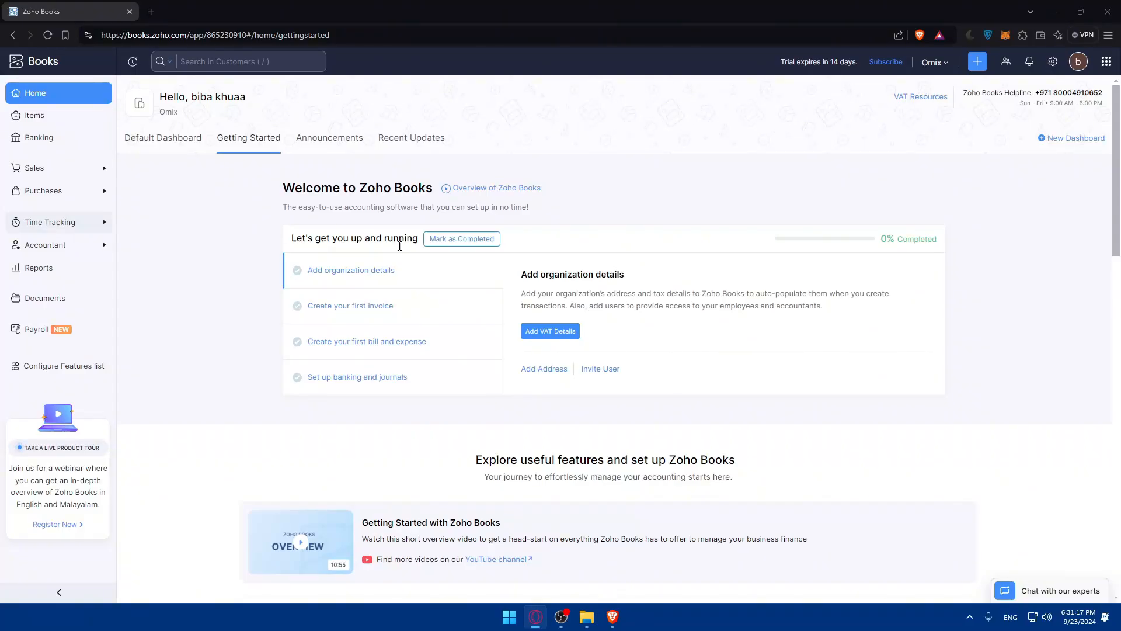
click(1050, 62)
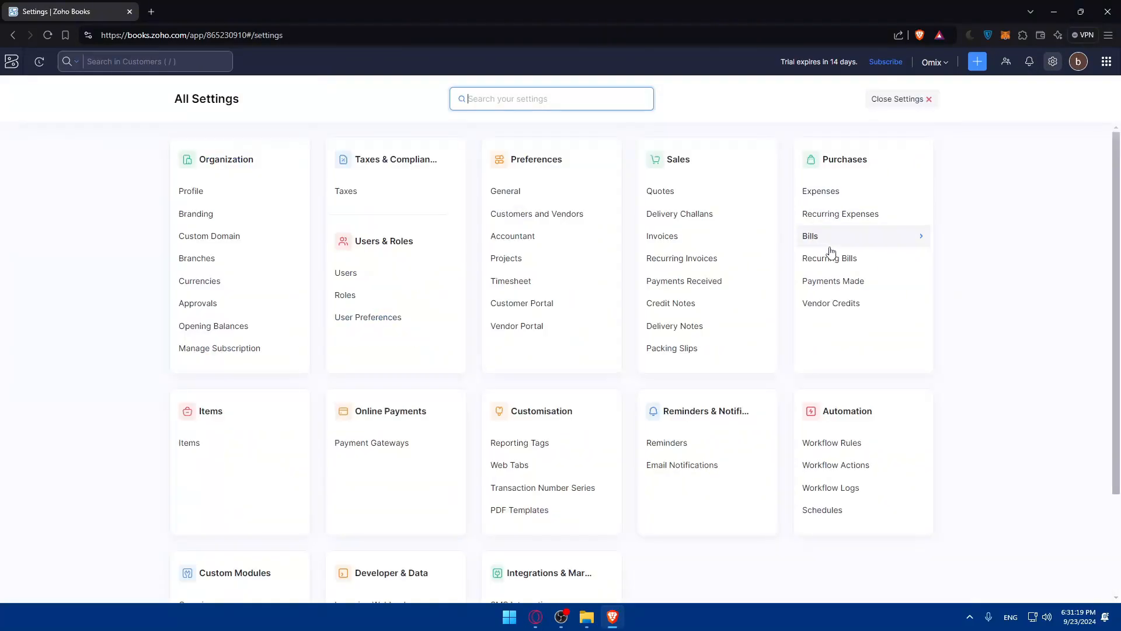
click(352, 193)
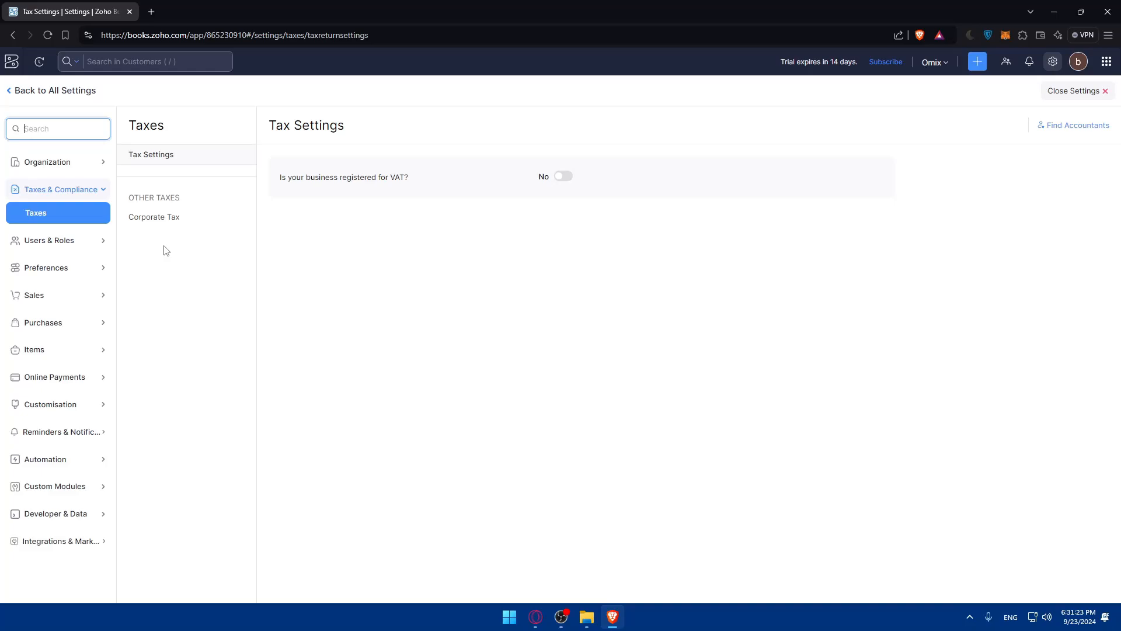
click(155, 217)
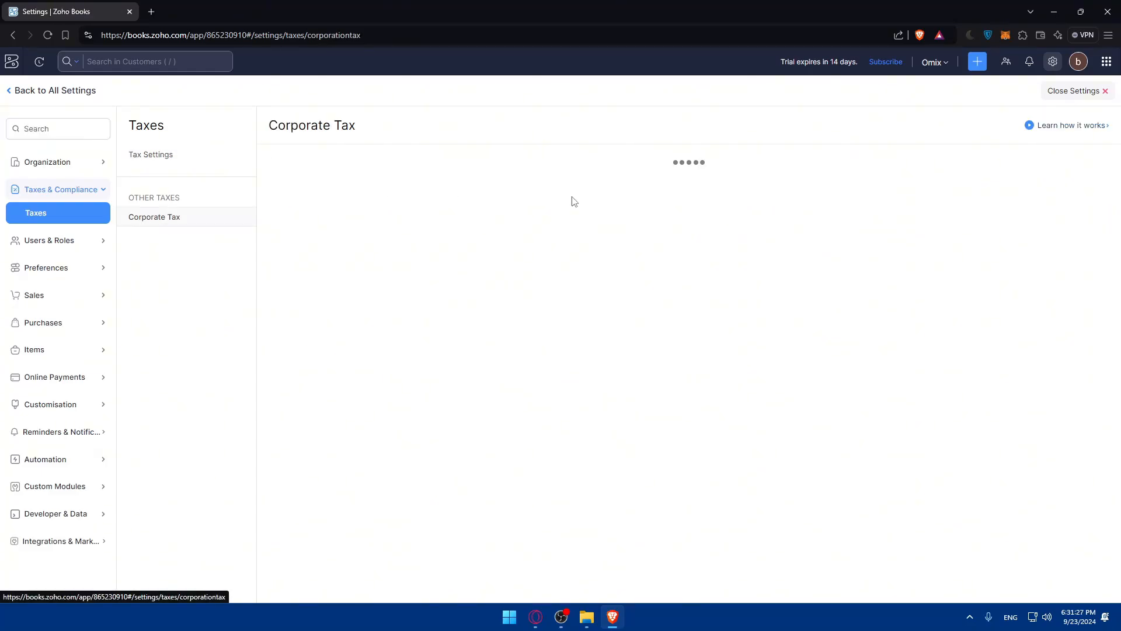
click(615, 182)
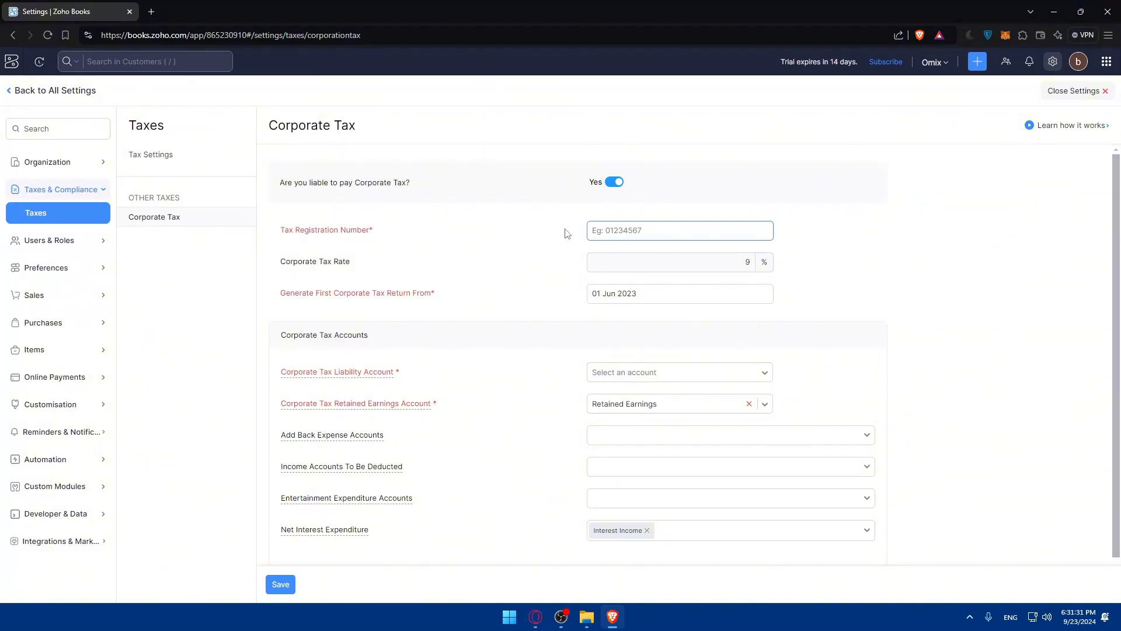
scroll(548, 345, down, 1)
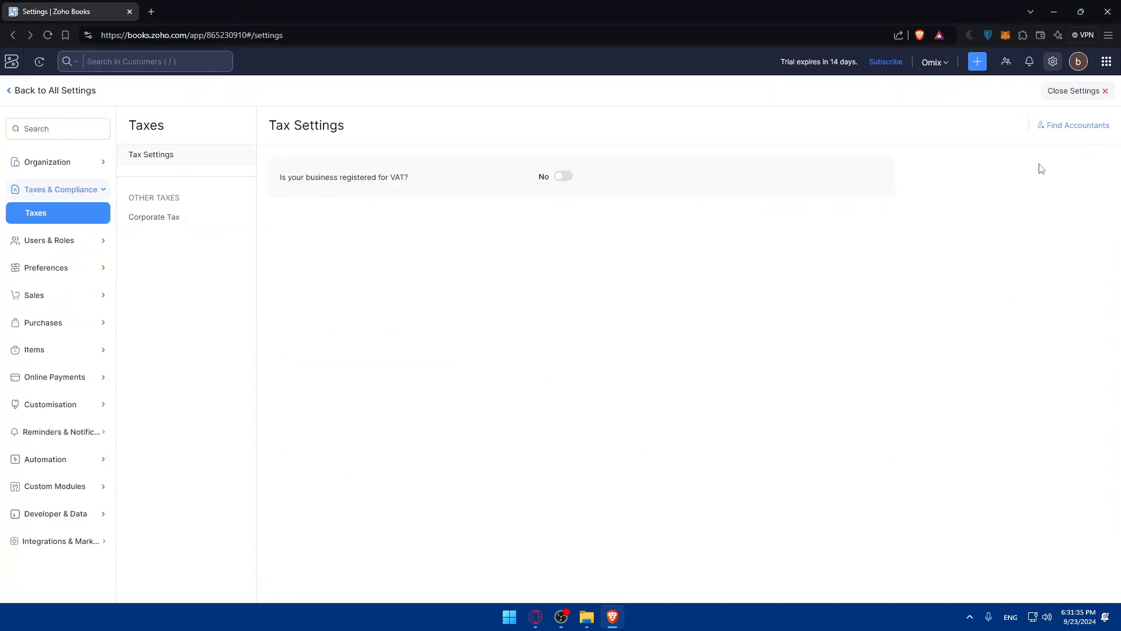
Step: Go to the organization management page and start adding a new organization without cloning existing settings
click(937, 63)
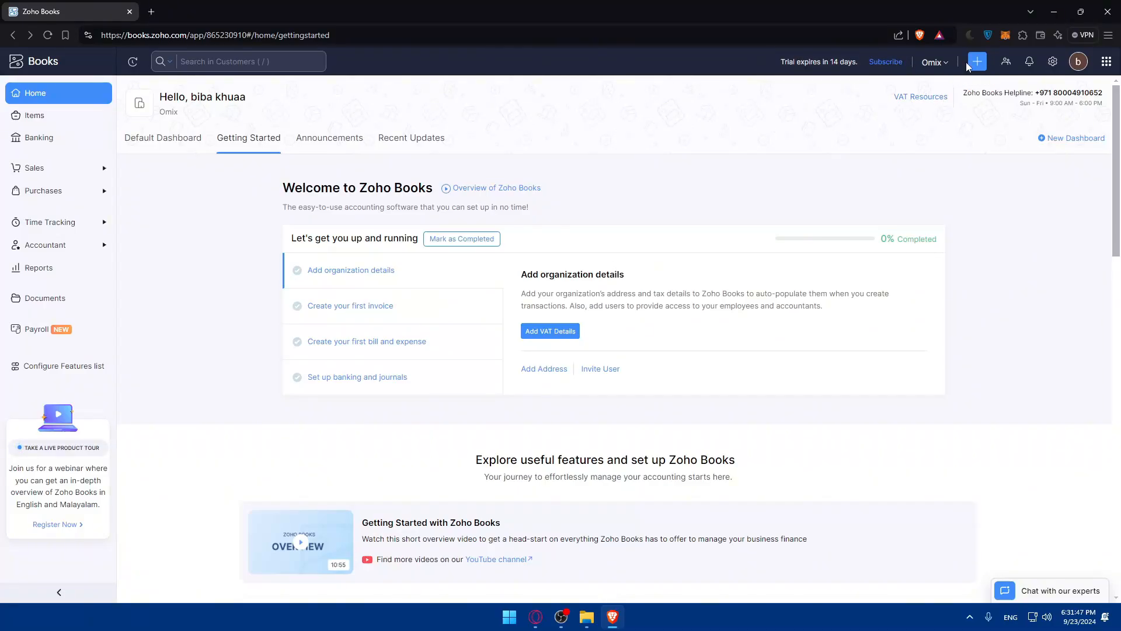
click(933, 62)
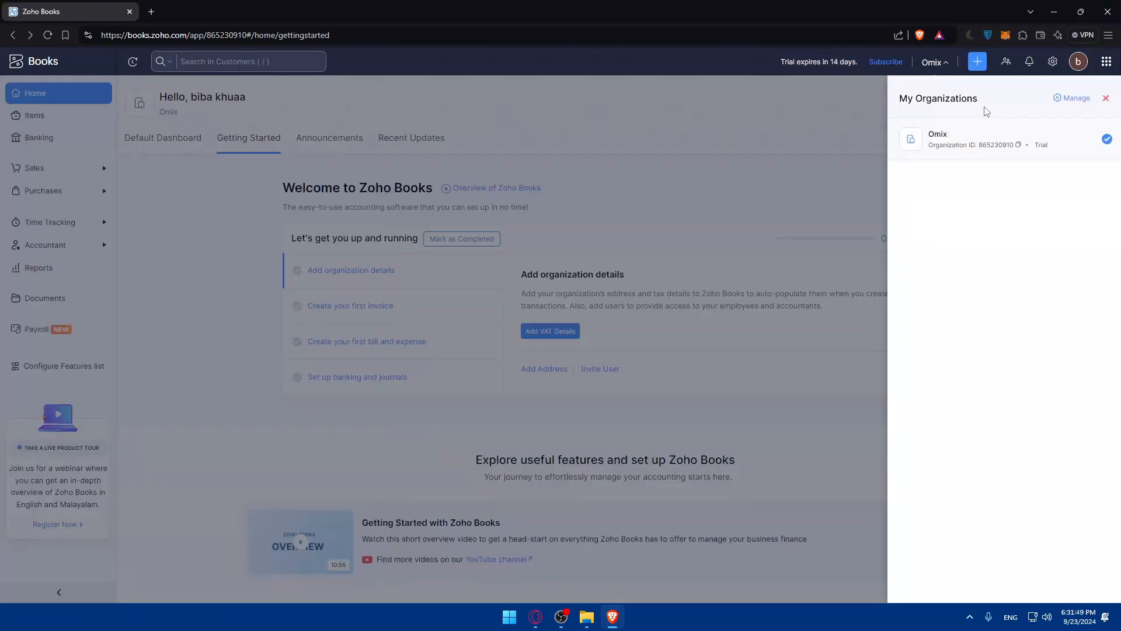
click(1072, 100)
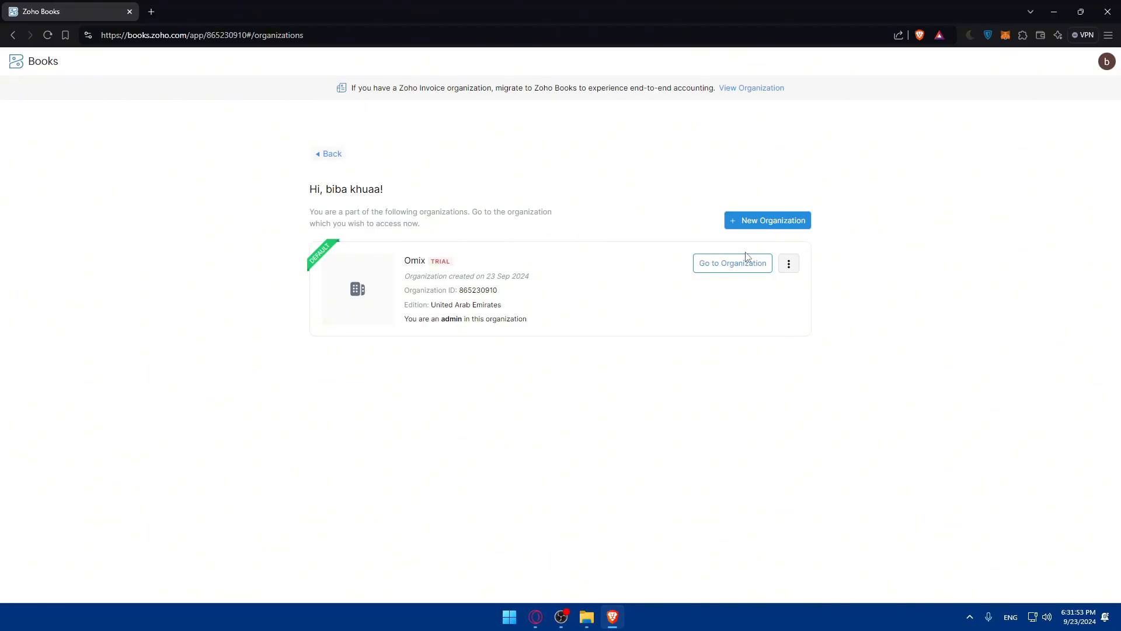
click(765, 221)
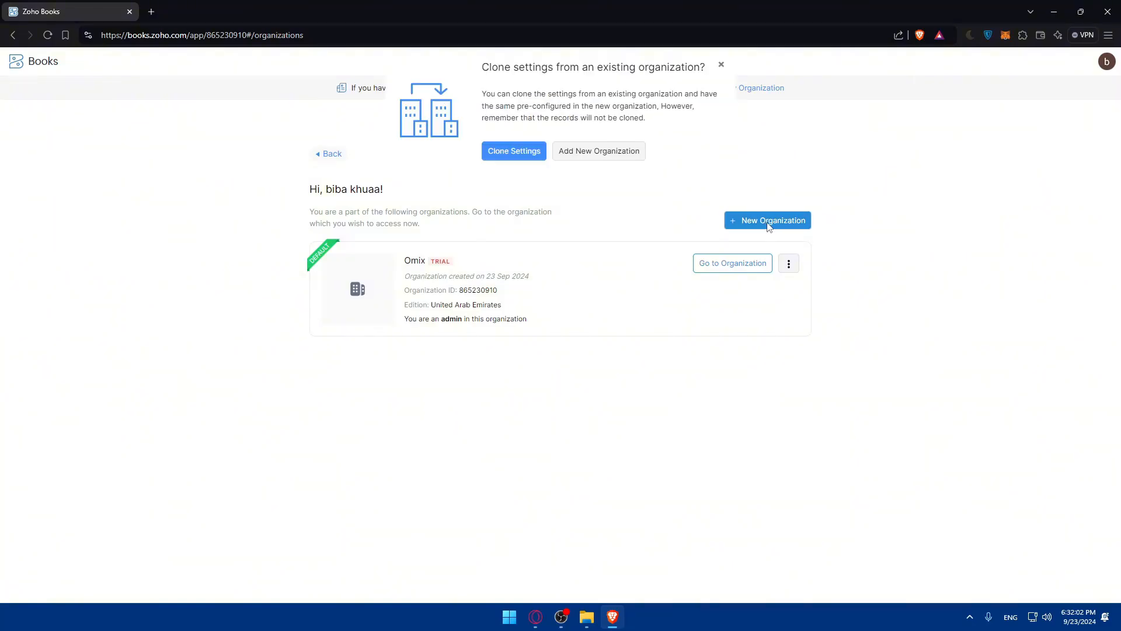
click(567, 153)
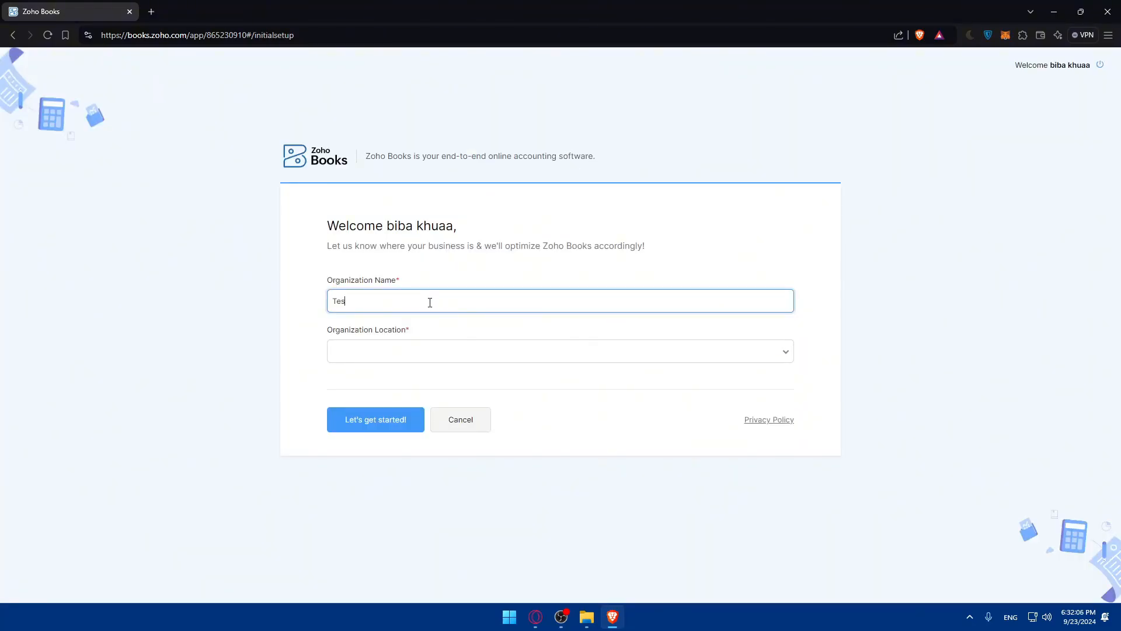
Step: Name the new organization Test, set its location to United States Minor Outlying Islands, and continue to its profile setup
click(435, 357)
text(uni)
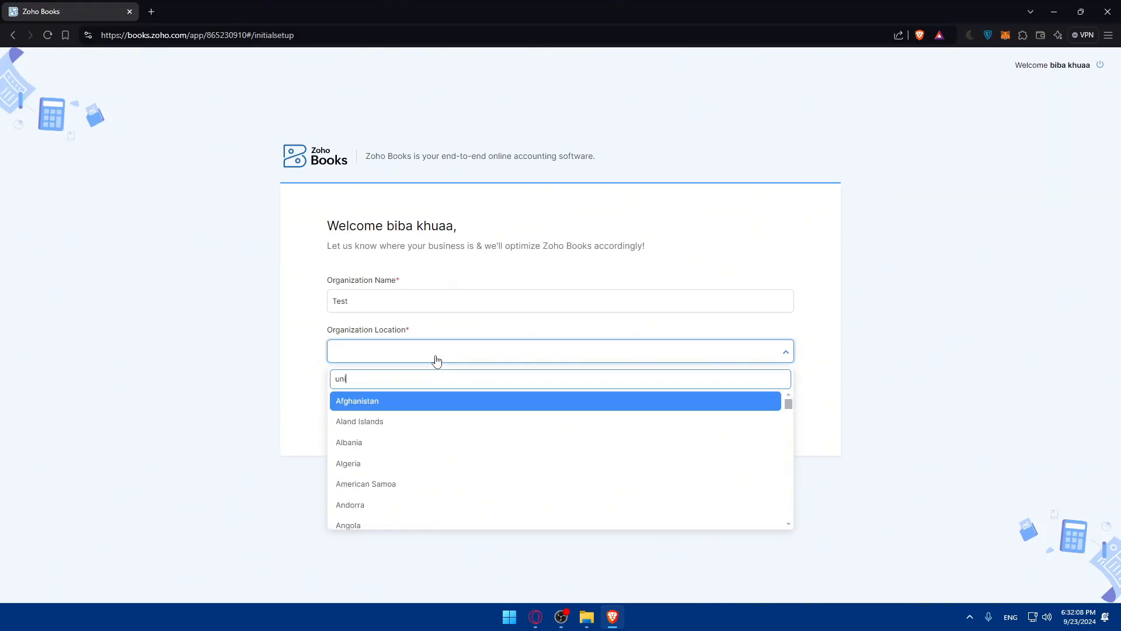
click(418, 503)
click(376, 419)
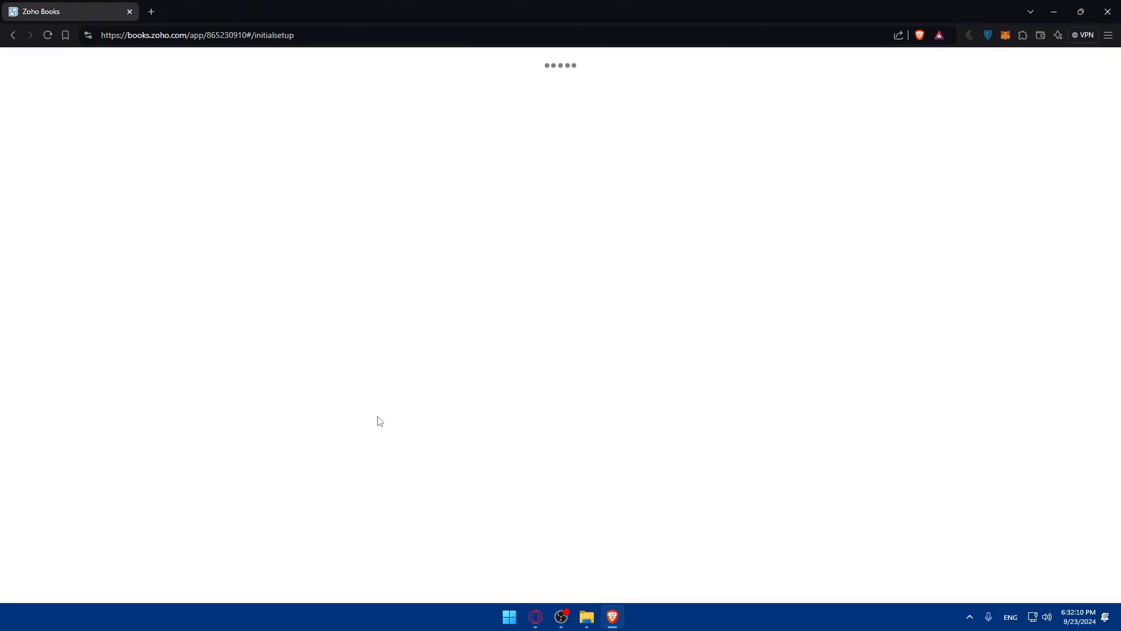
click(482, 295)
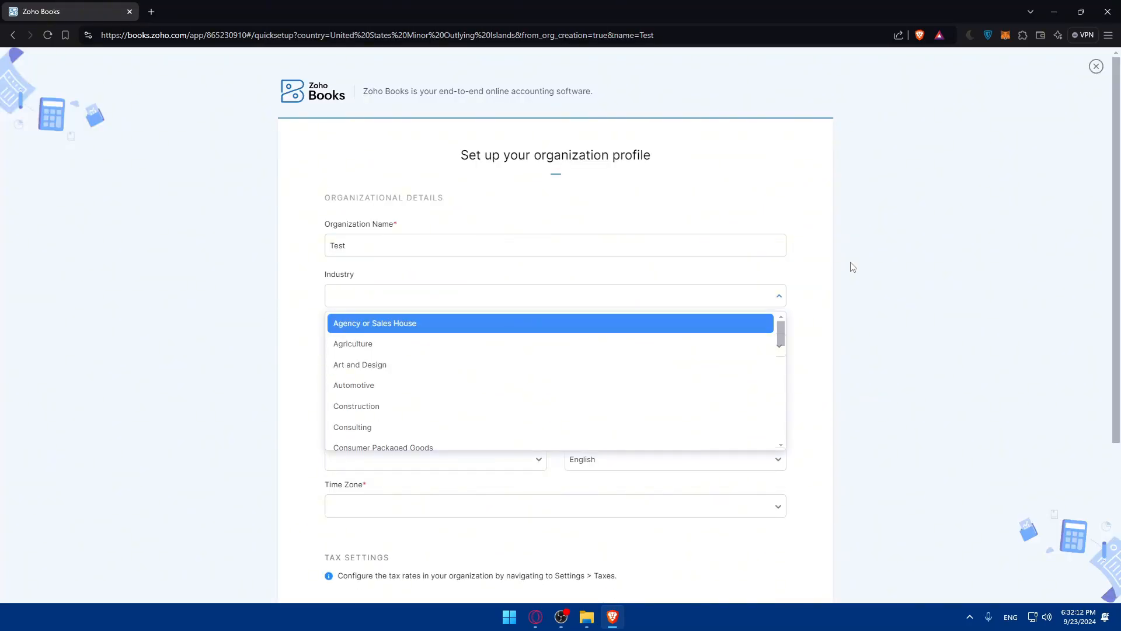
click(724, 349)
click(724, 348)
click(572, 320)
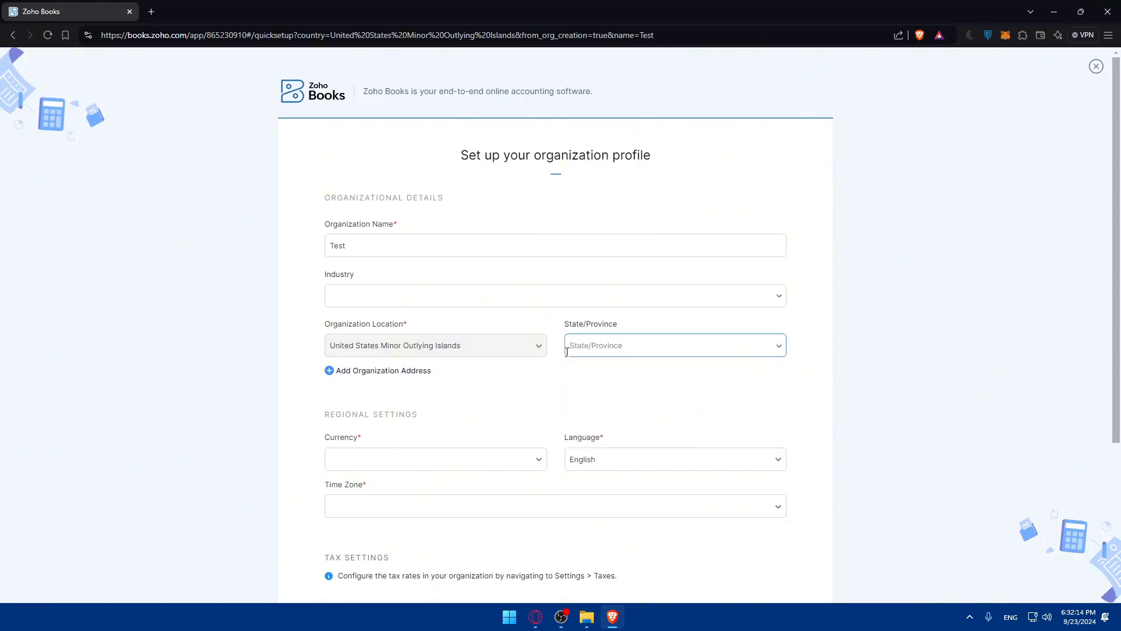
Step: Set the Test organization's currency to USD - United States Dollar
scroll(525, 374, down, 2)
click(433, 363)
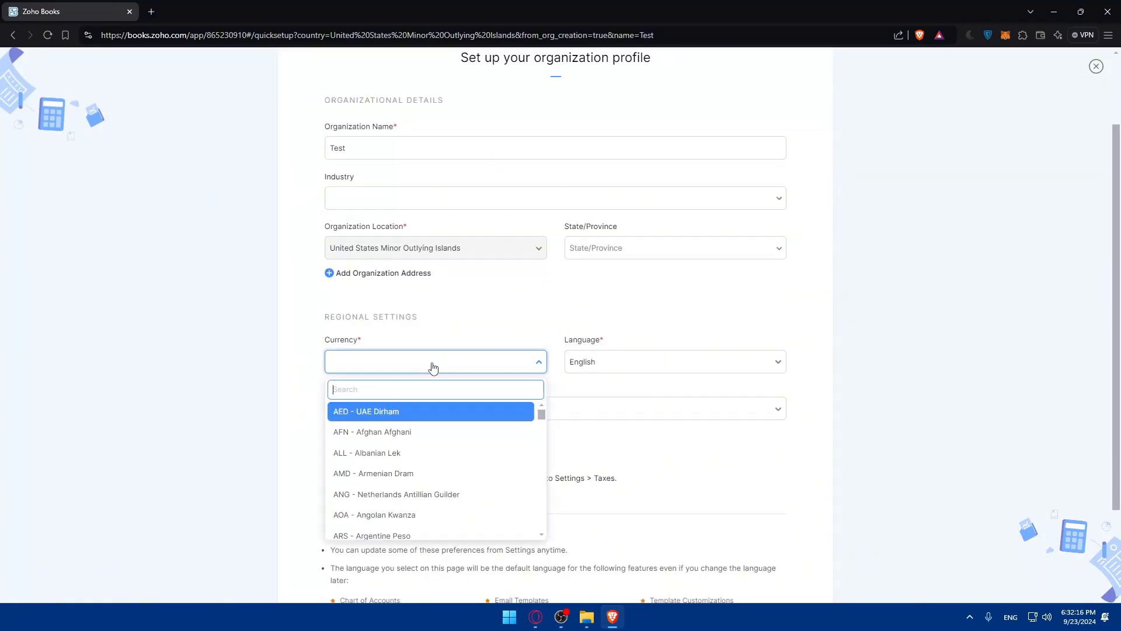
text(do)
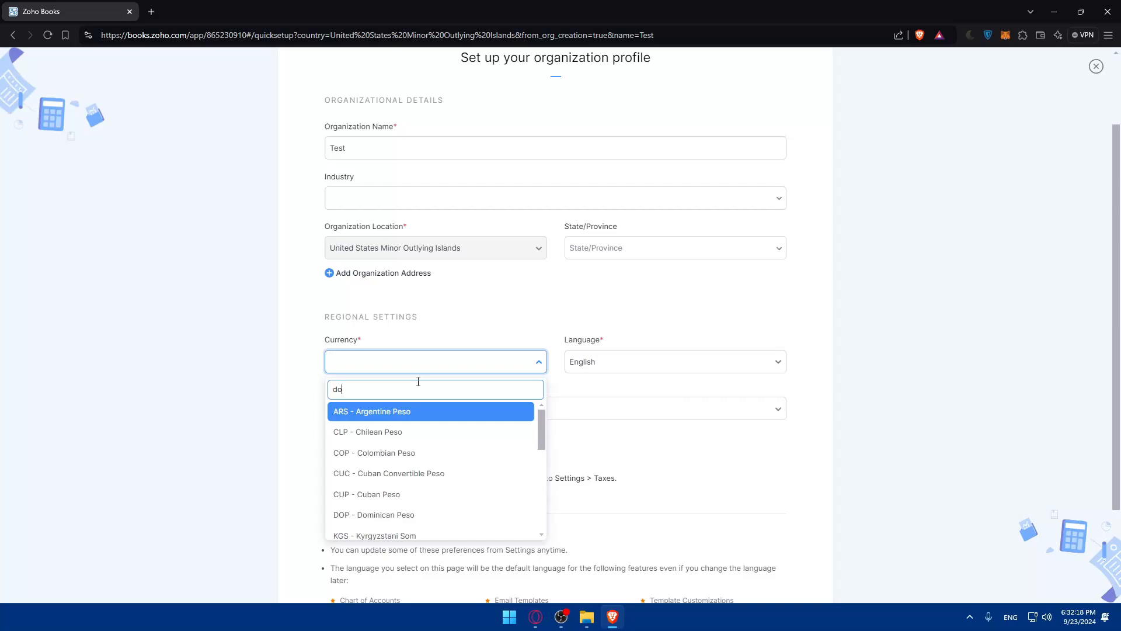
text(llar)
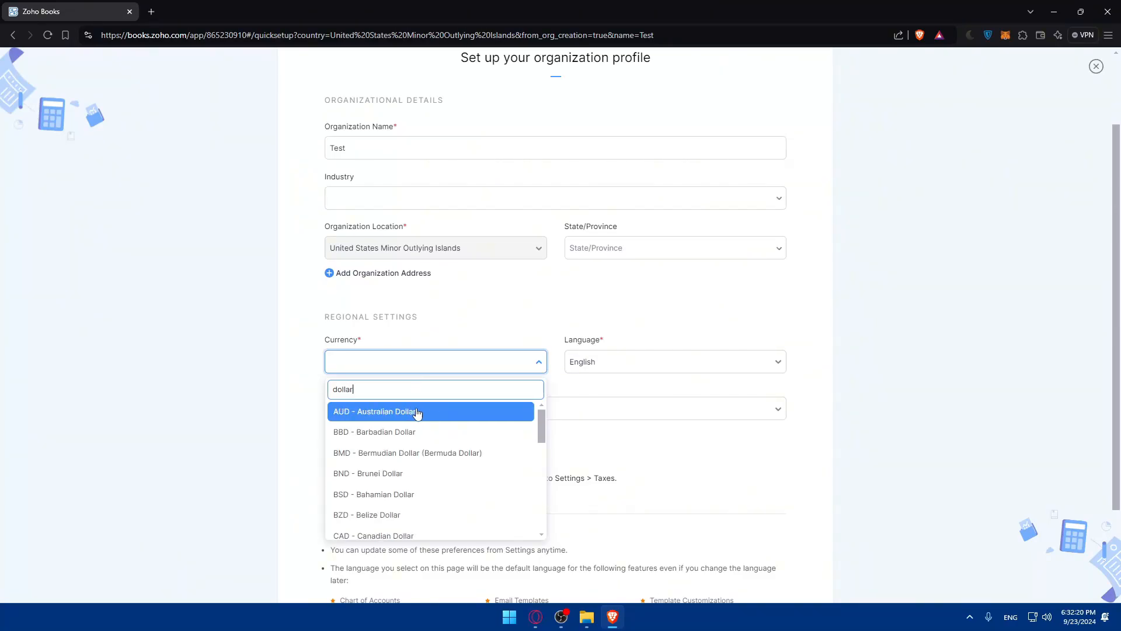
key(BackSpace)
key(BackSpace)
key(BackSpace)
key(BackSpace)
key(BackSpace)
text(usd)
click(409, 411)
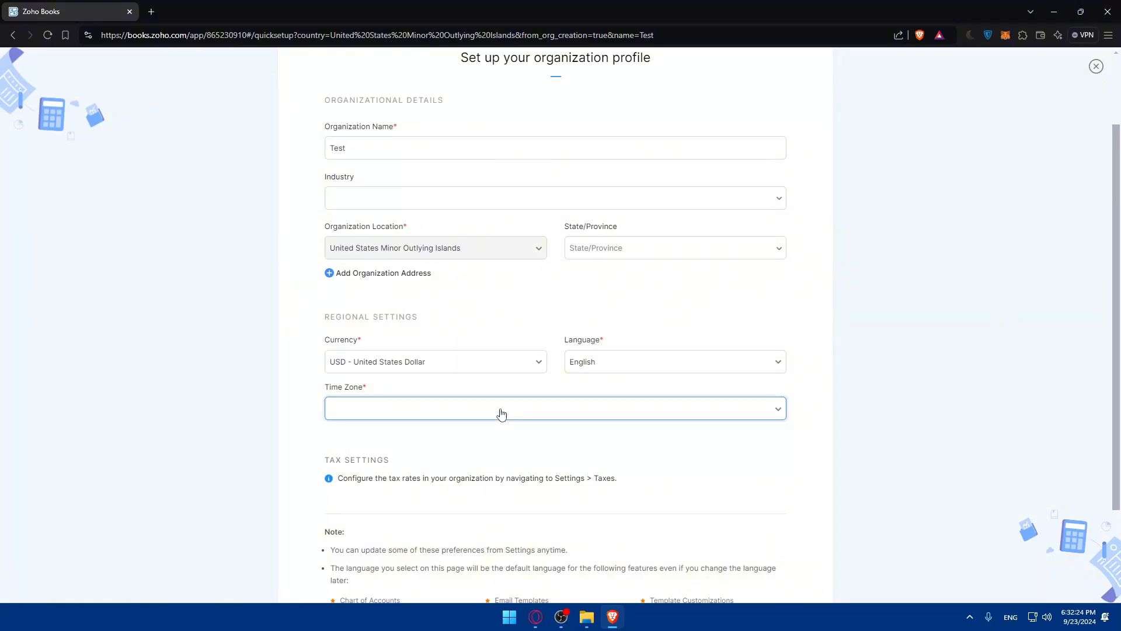
Step: Set the time zone to (GMT -12:00) GMT-12:00 (Etc/GMT+12) and finish creating the Test organization
click(498, 412)
click(431, 458)
scroll(432, 444, down, 2)
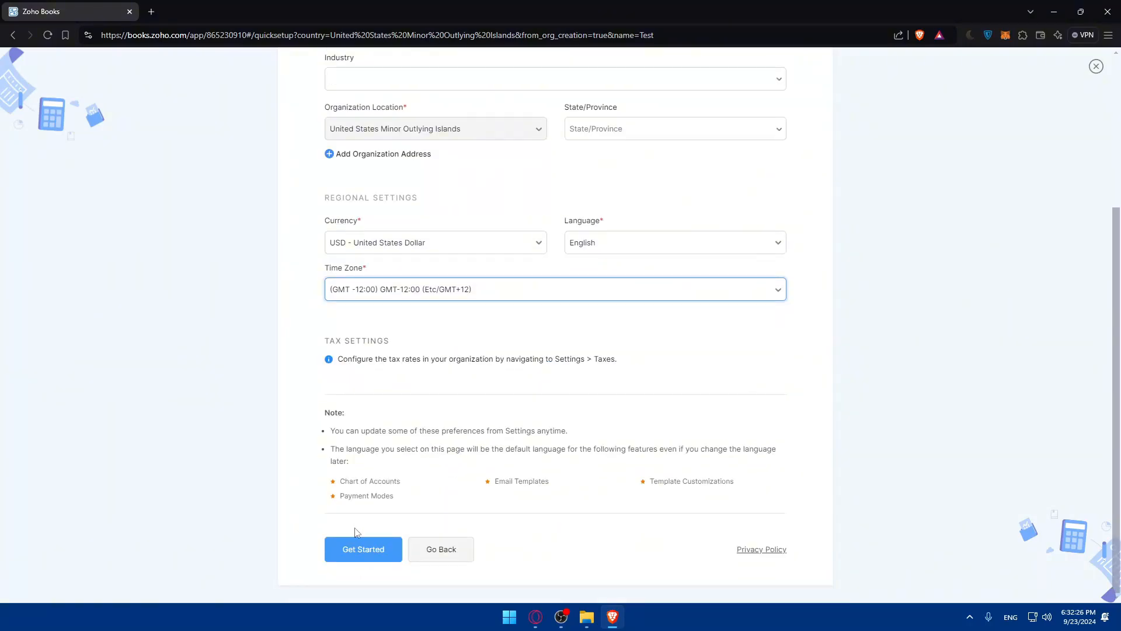
click(361, 550)
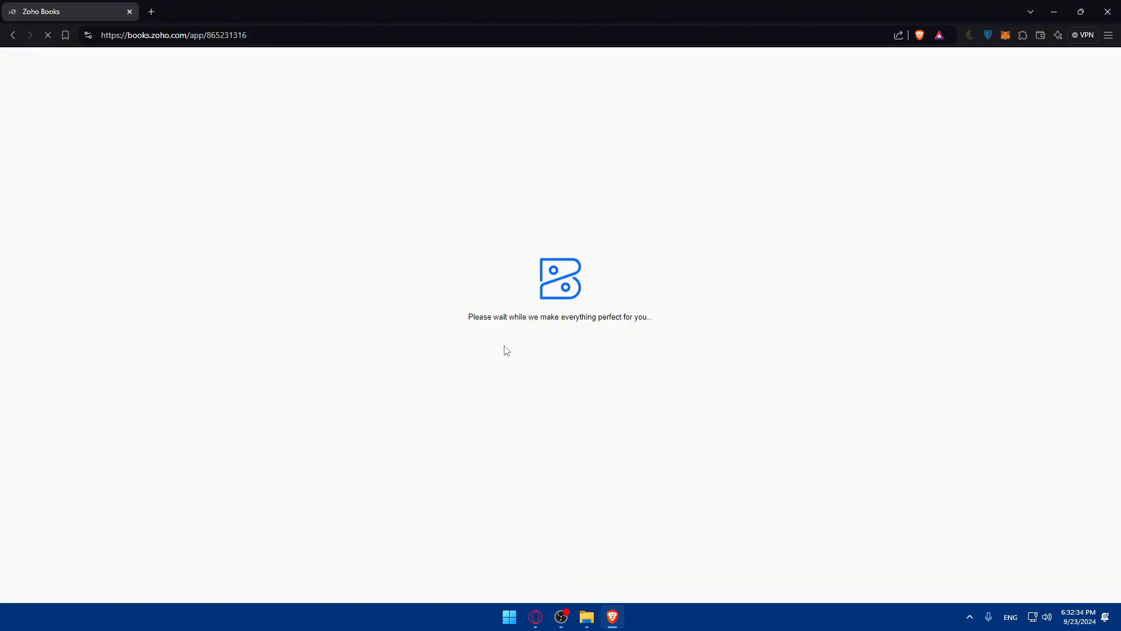
Step: Open the Test organization's tax configuration and check its Tax Rates page
click(1053, 61)
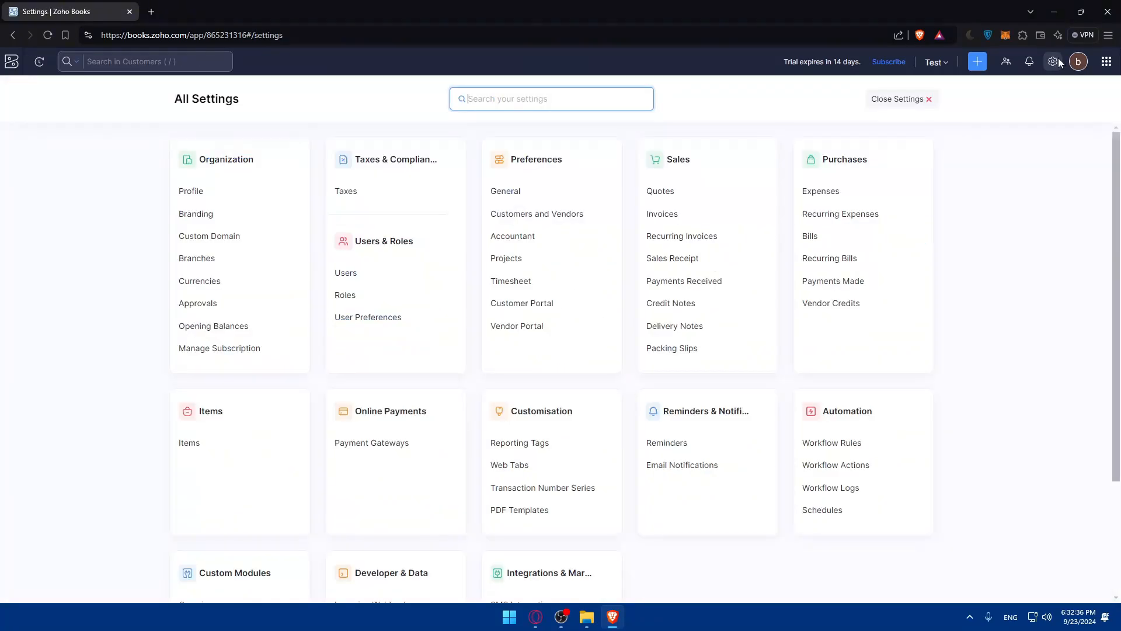
click(355, 202)
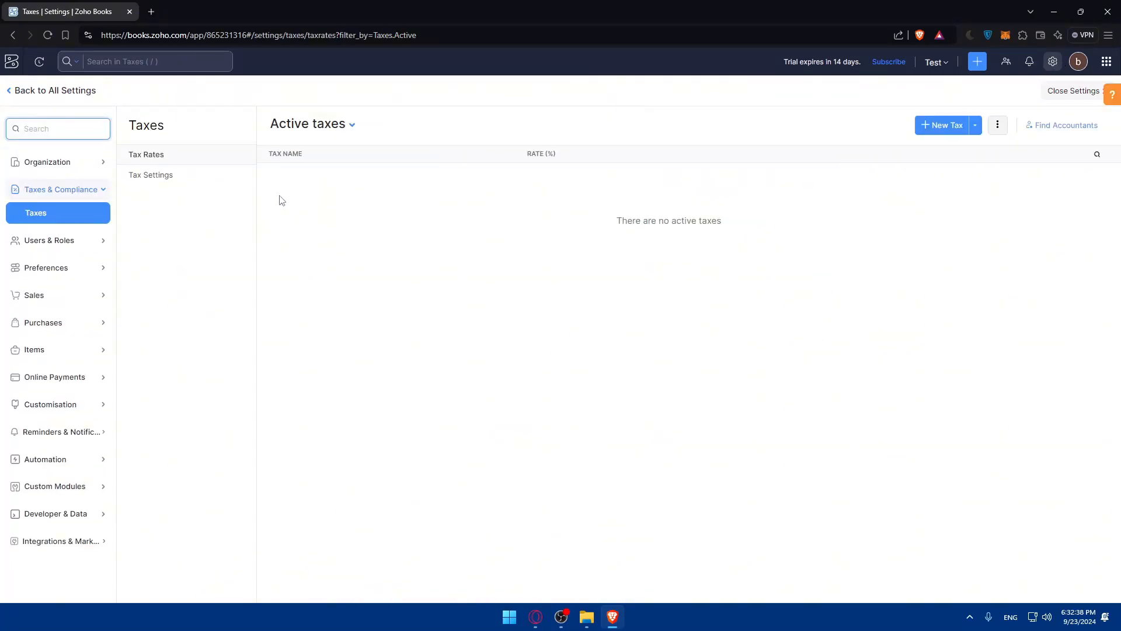
click(167, 159)
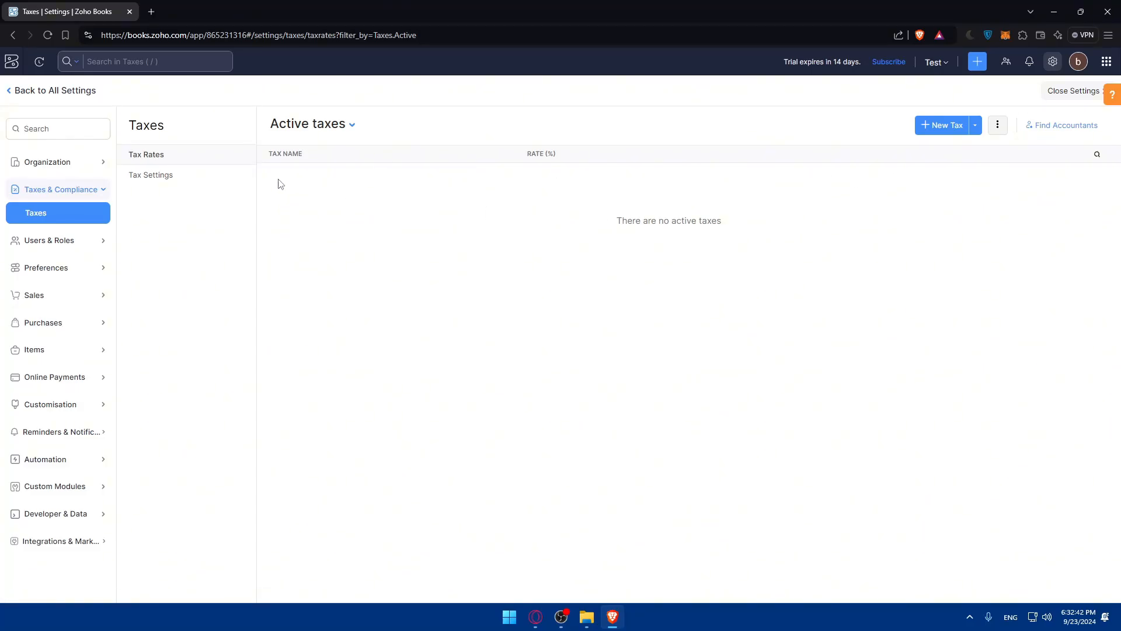
Step: Examine all options in the Test organization's Tax Settings, dismissing the notification request, and save the settings as they are
click(168, 175)
scroll(401, 249, down, 4)
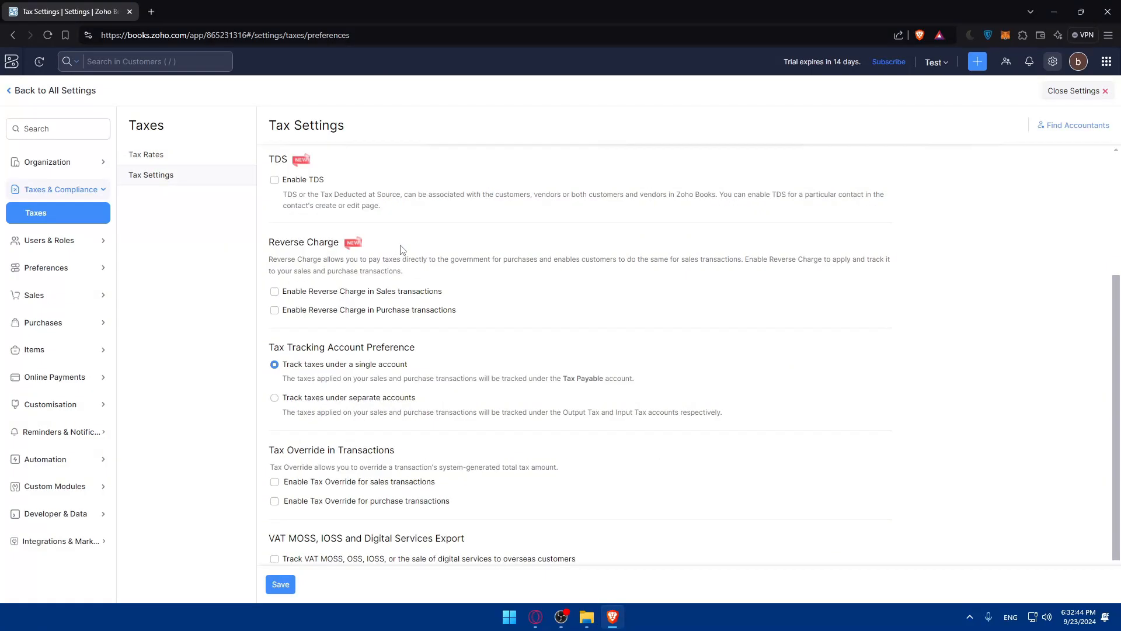
scroll(402, 250, down, 1)
scroll(413, 269, up, 5)
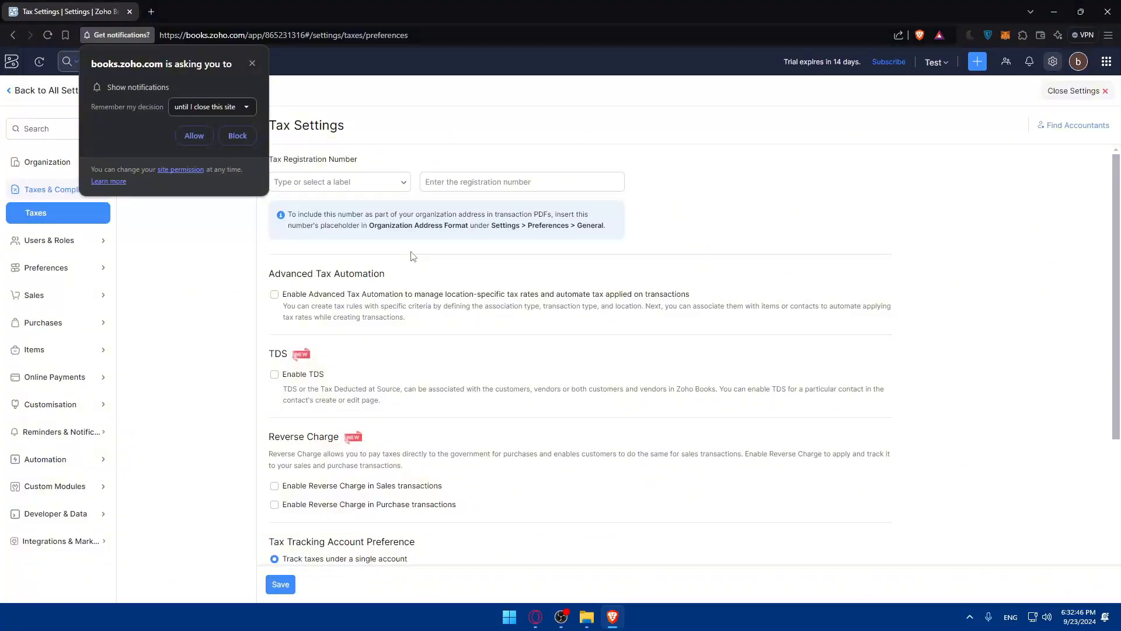
click(253, 63)
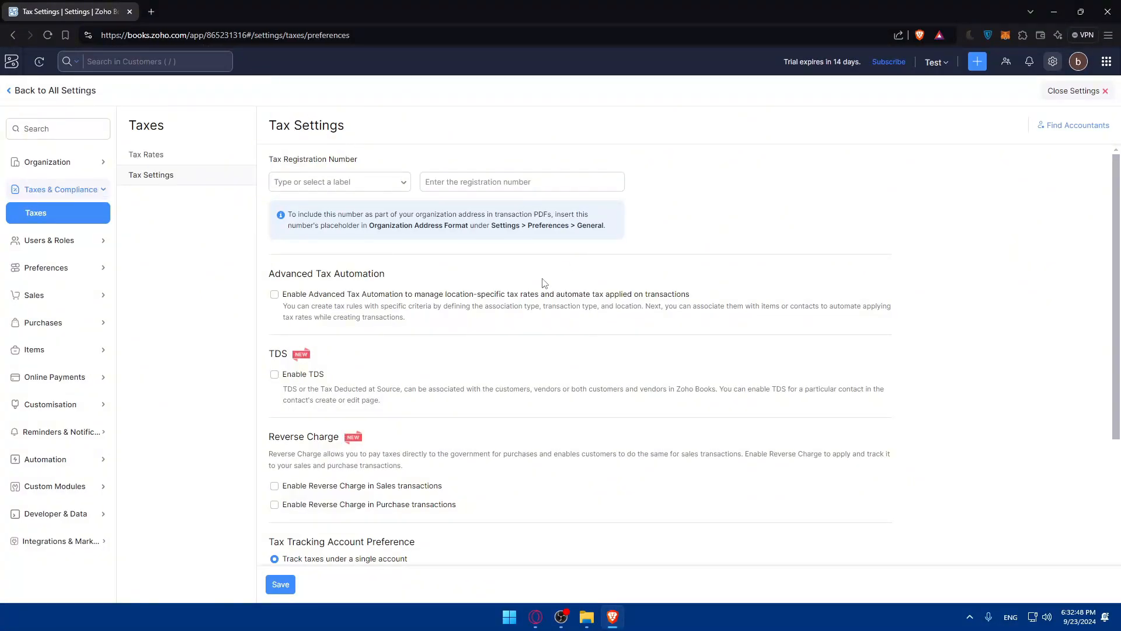
scroll(500, 304, down, 5)
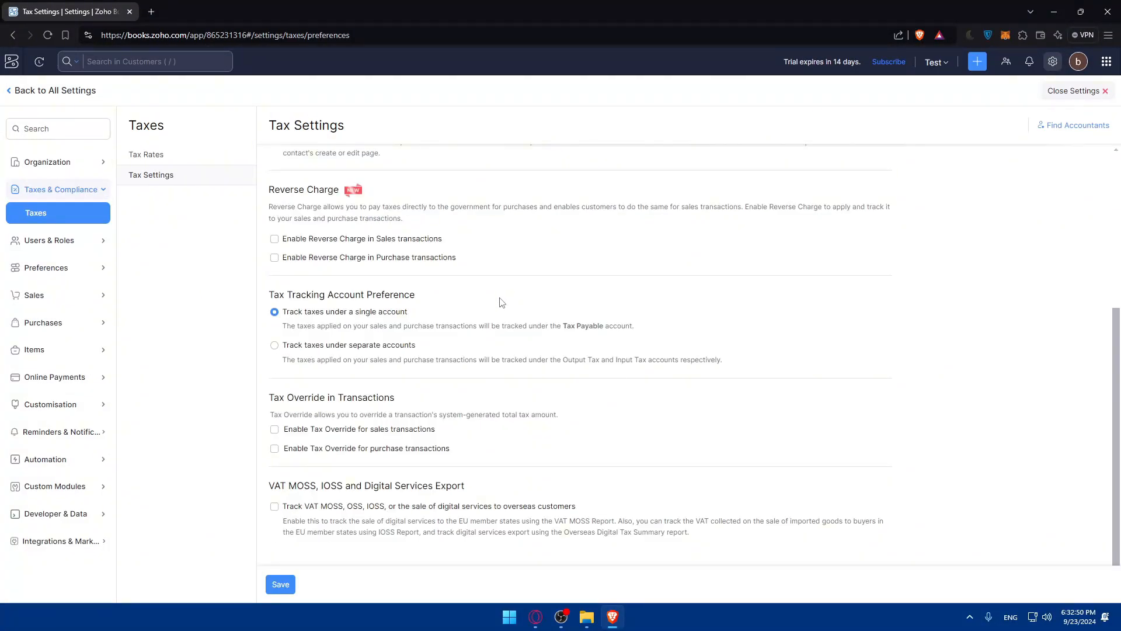
click(280, 584)
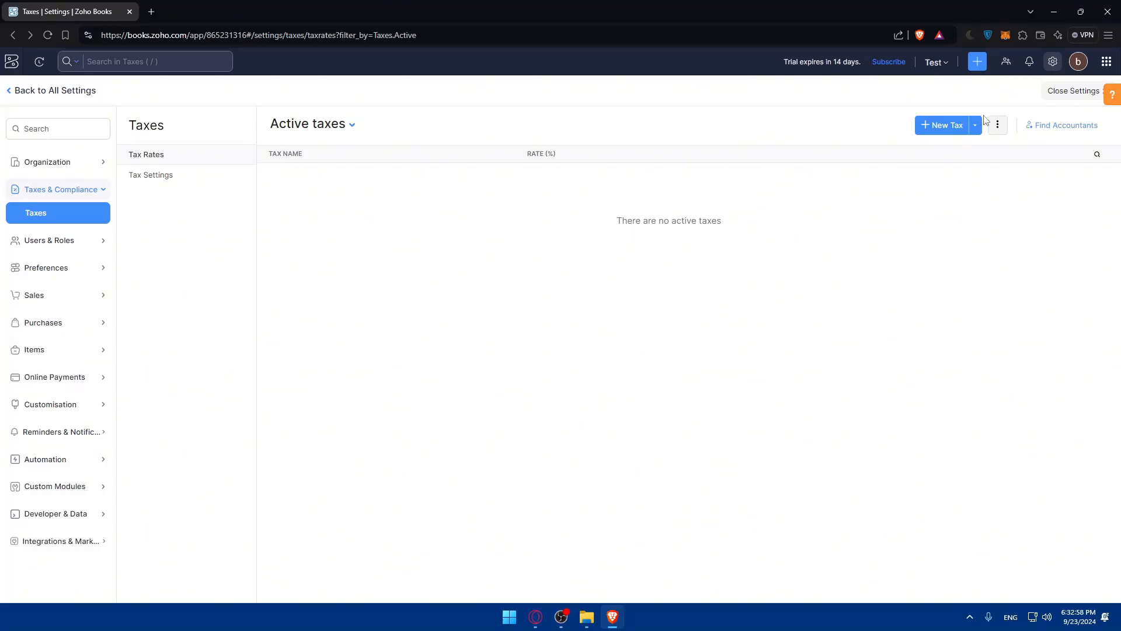
Step: Go to the organization management page and start adding a third organization
click(937, 62)
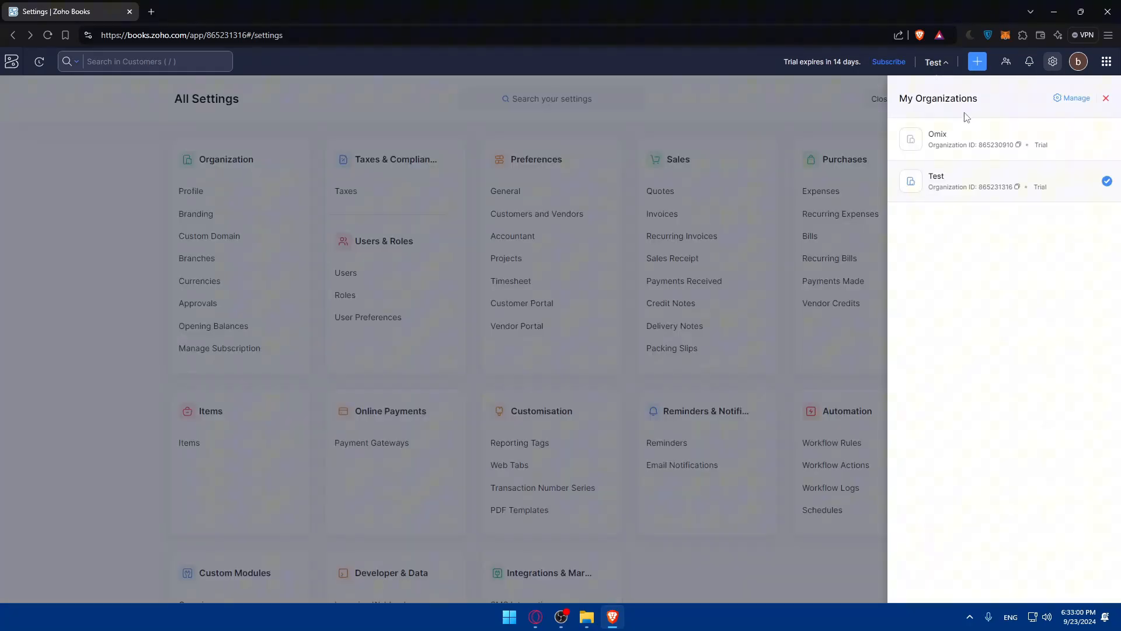
click(1073, 100)
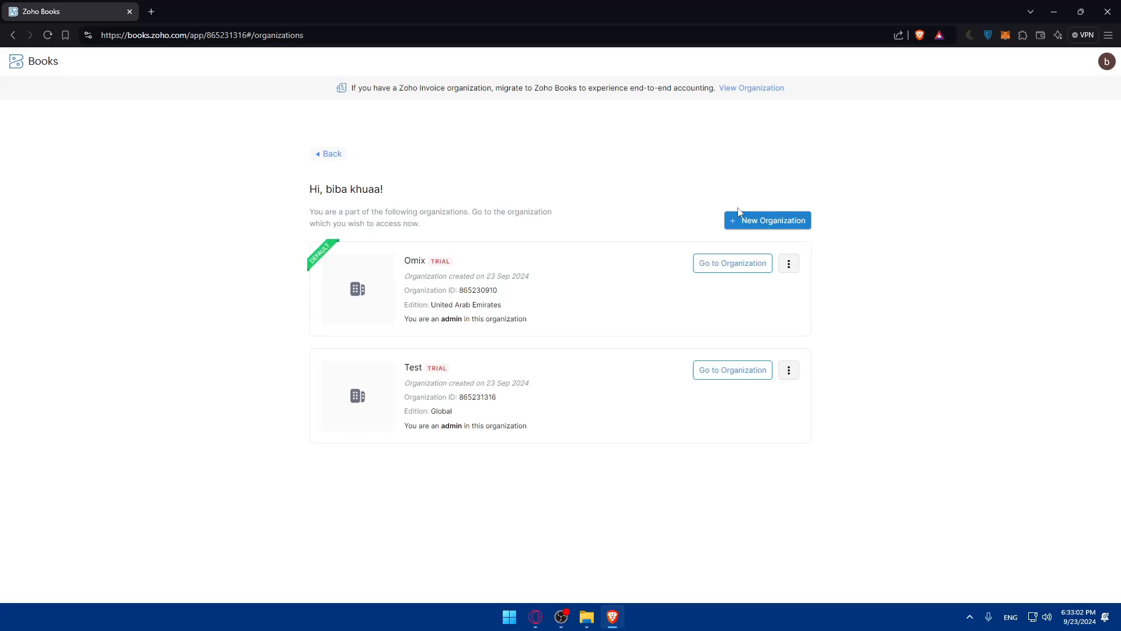
click(739, 213)
click(592, 152)
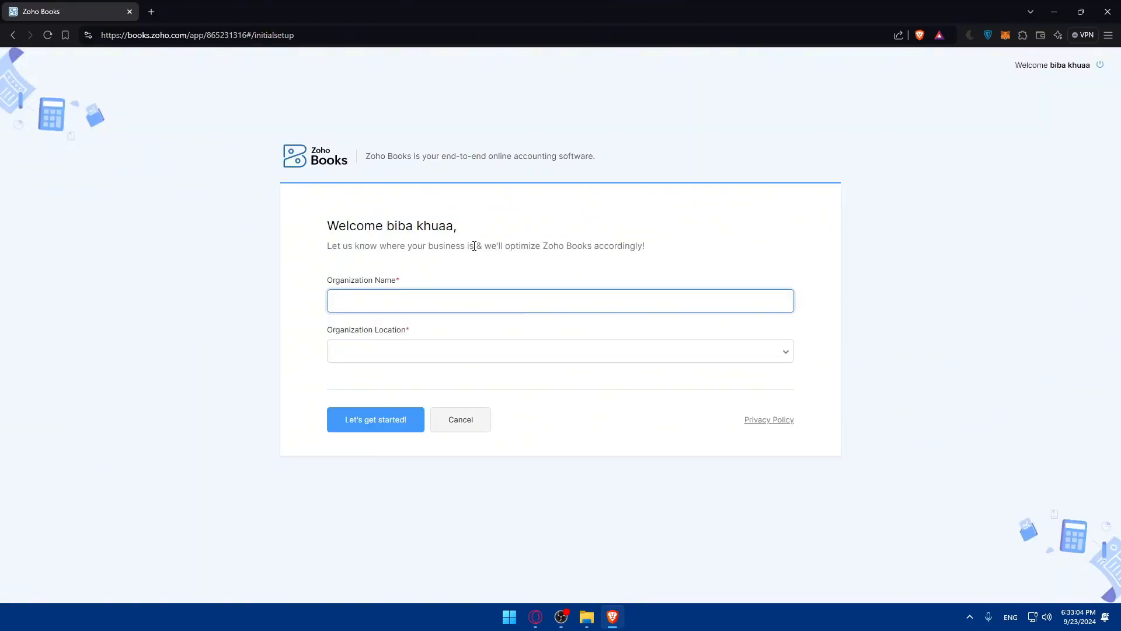
Step: Name the new organization dsf, set its location to India, and continue to its profile setup
click(418, 349)
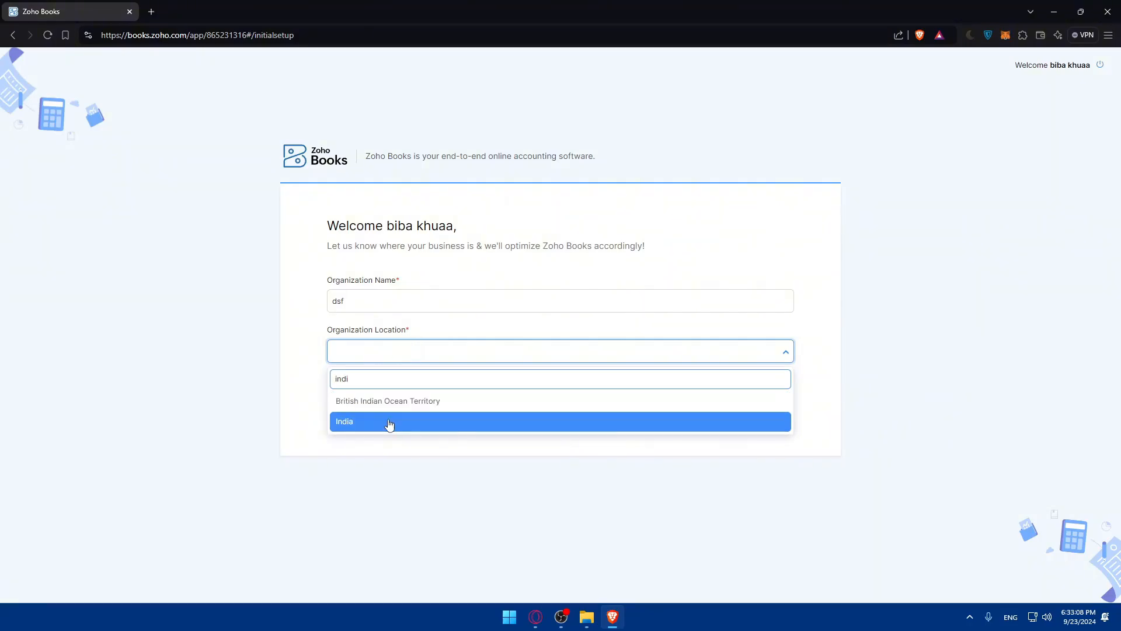
click(388, 421)
click(397, 419)
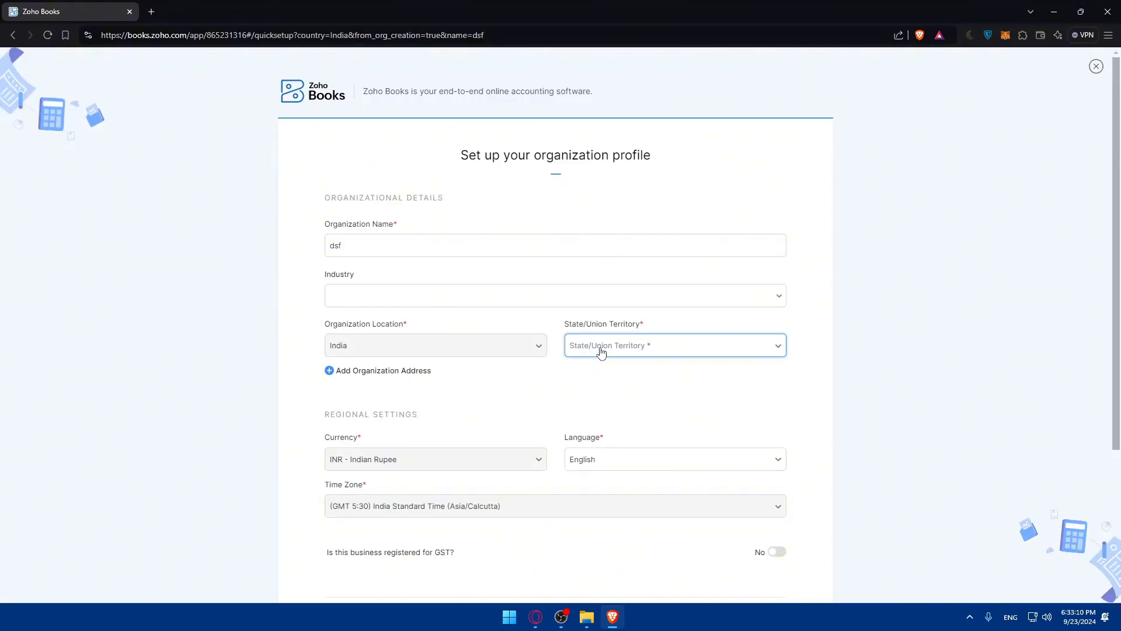
Step: Set the State/Union Territory to Andhra Pradesh and finish creating the dsf organization
click(600, 348)
click(617, 420)
scroll(607, 409, down, 3)
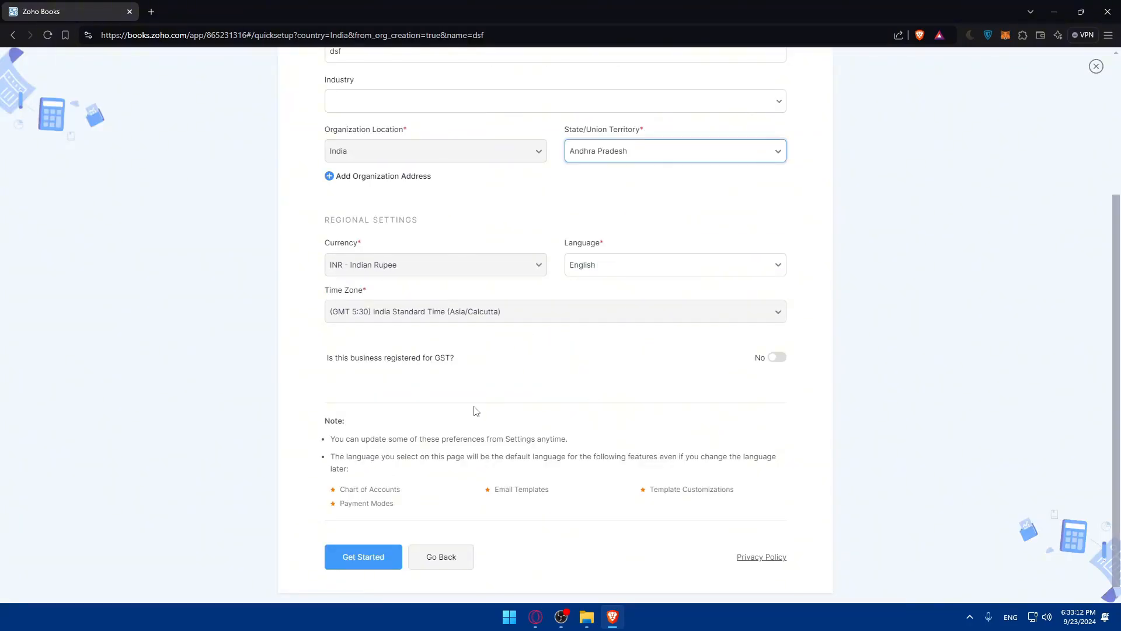
click(373, 558)
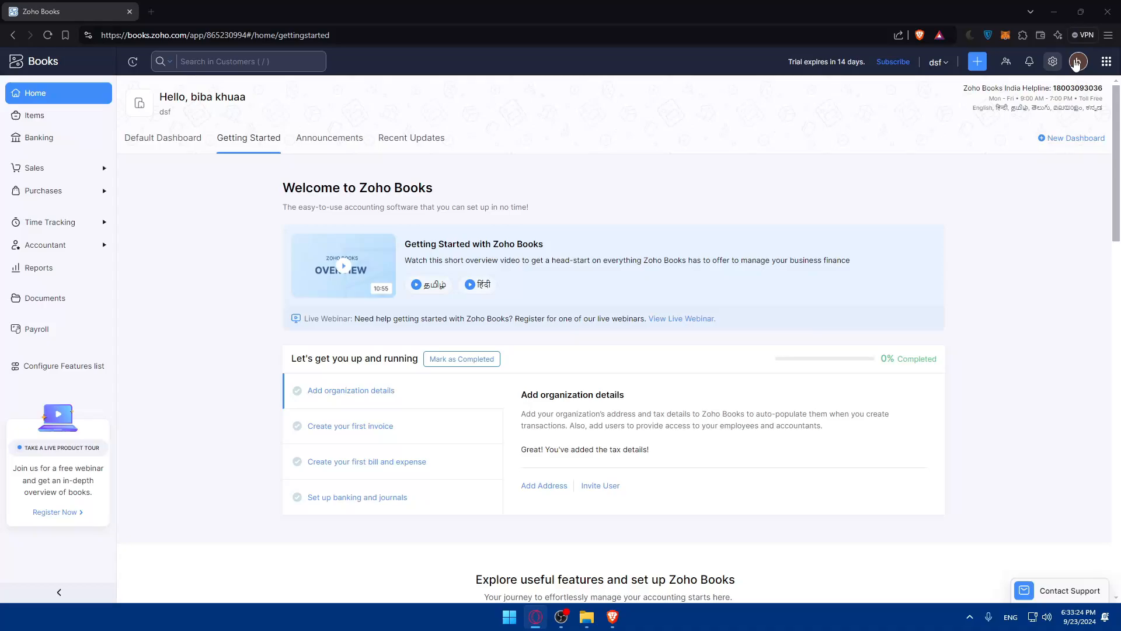
Step: Open the dsf organization's GST Settings, turn on GST registration to examine its fields, and leave without saving
click(1054, 63)
click(1053, 62)
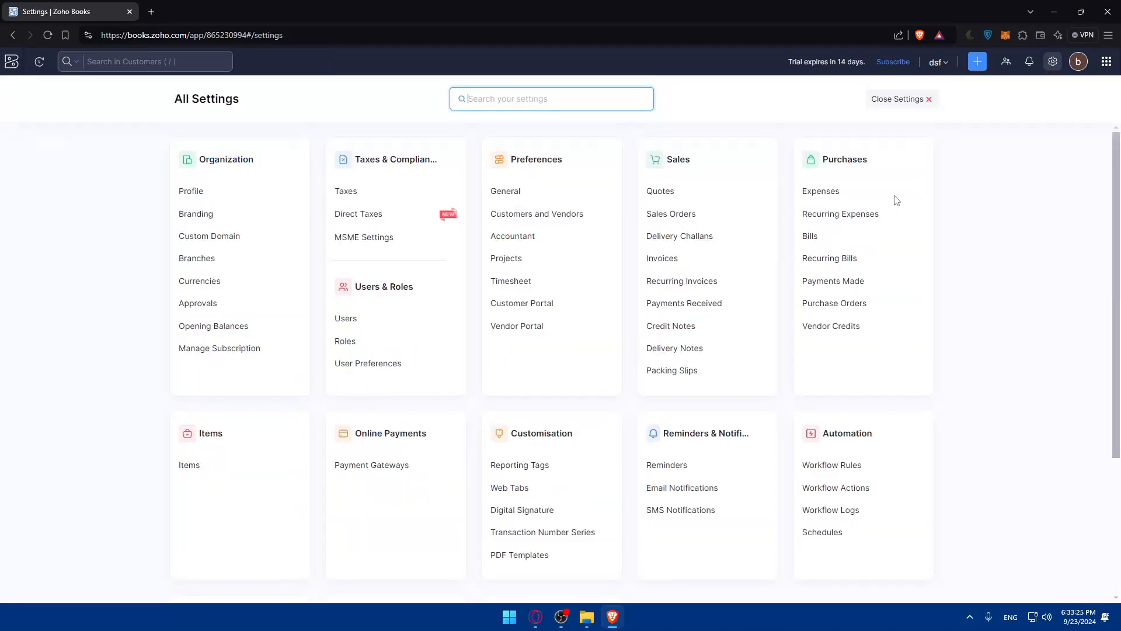
click(358, 197)
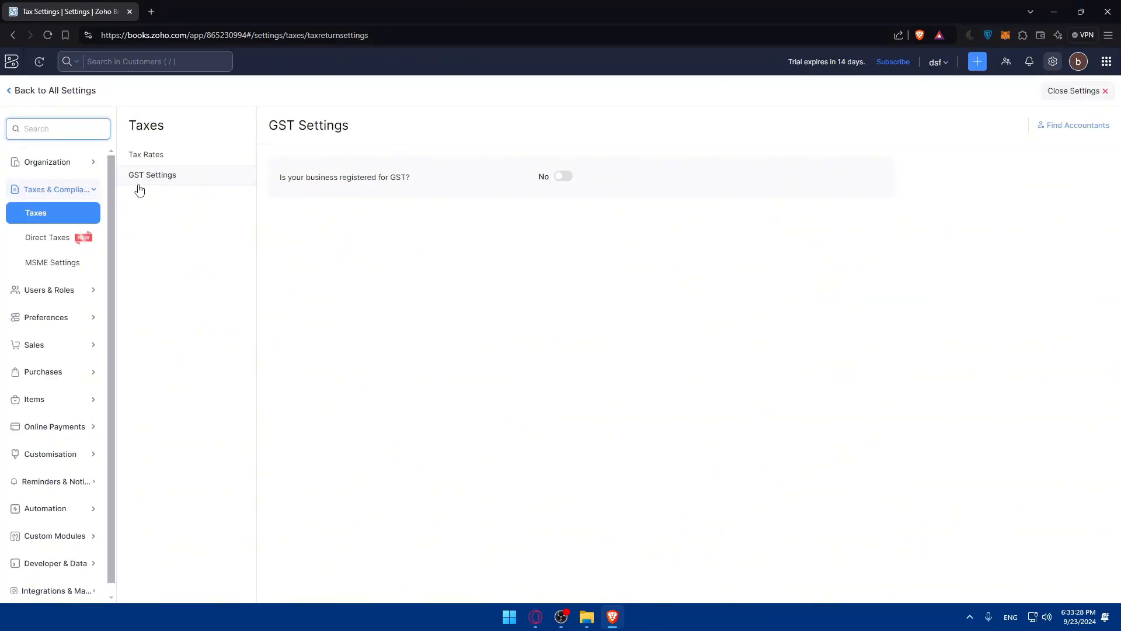
click(565, 178)
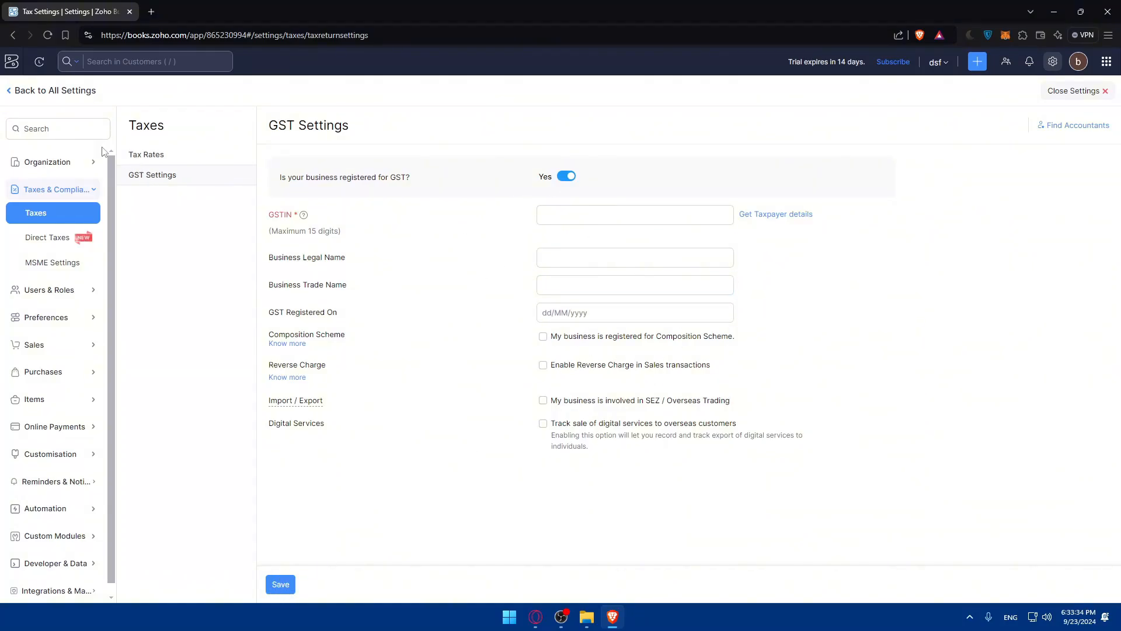
click(46, 93)
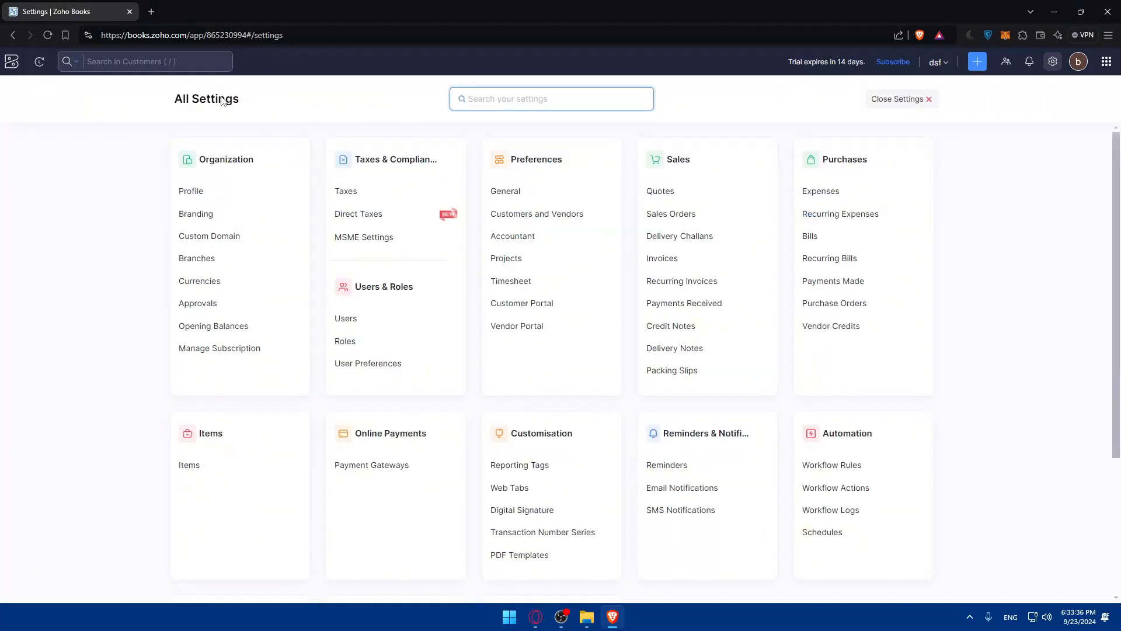
Step: Reopen the GST Settings for another look and return to the Getting Started page
click(346, 191)
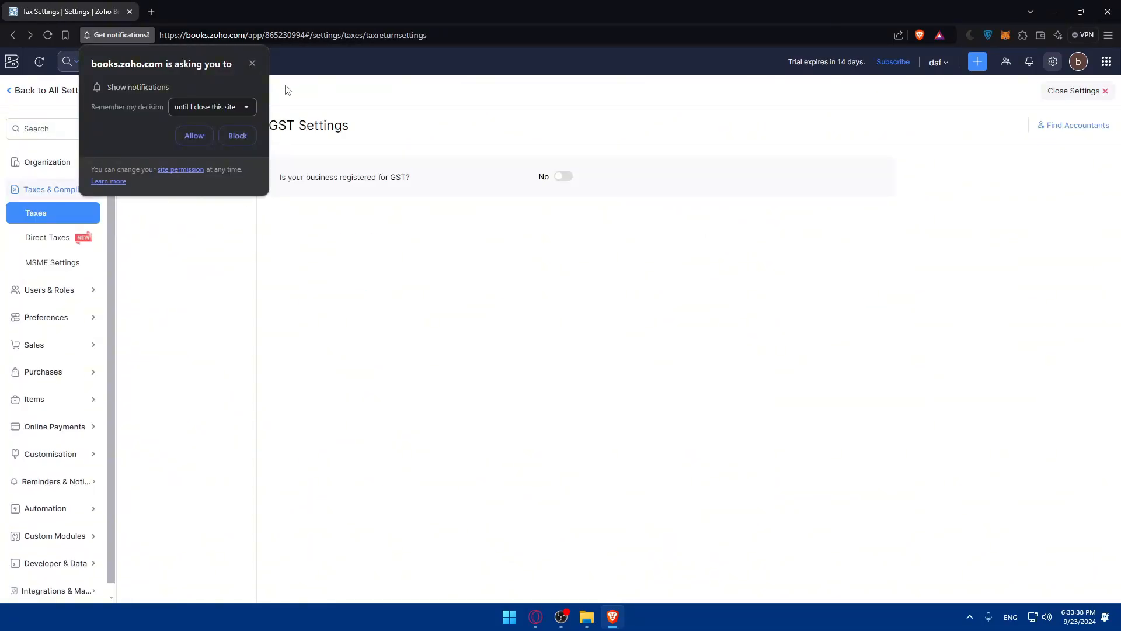
key(alt+Left)
key(alt+Left)
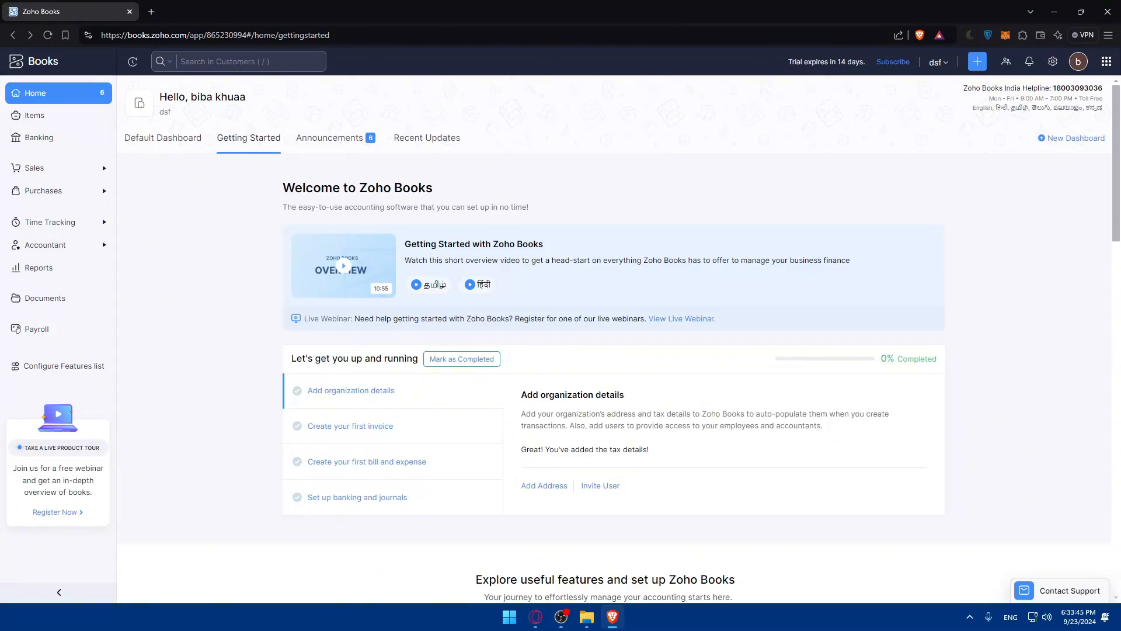
Step: Look through the Getting Started page's setup checklist and feature cards, down to the GST settings card
key(alt+Tab)
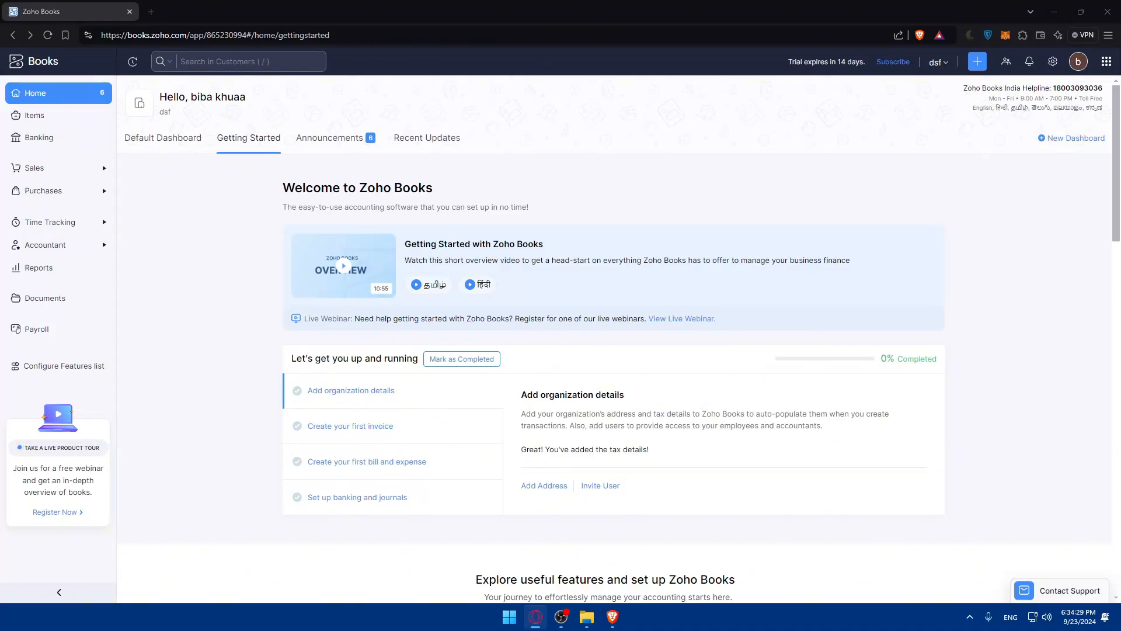
click(172, 353)
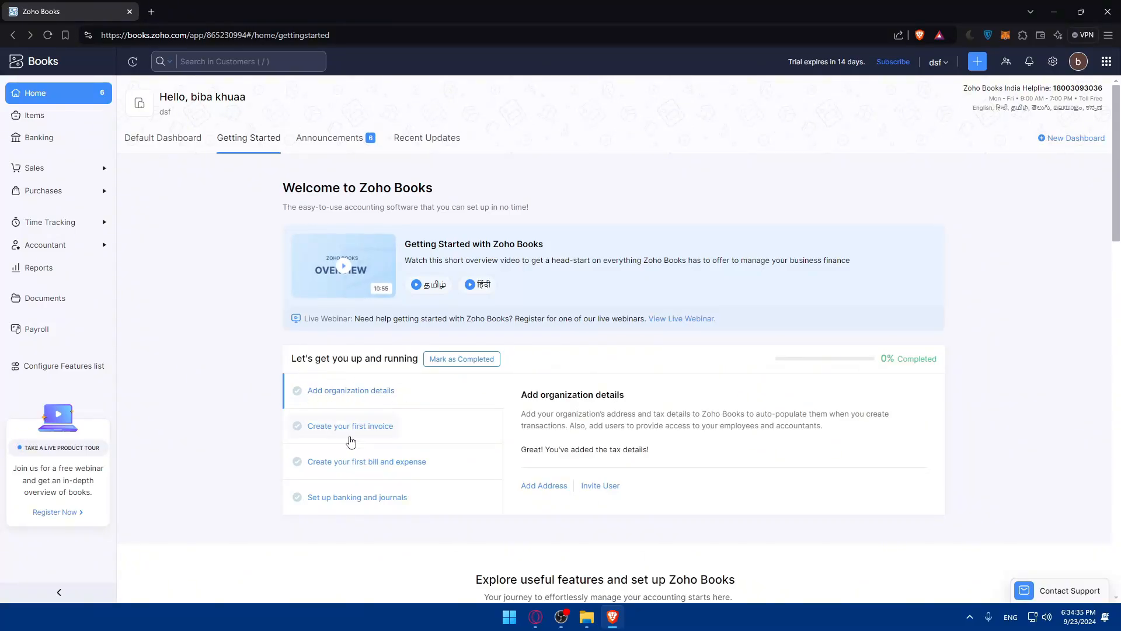
scroll(382, 415, down, 2)
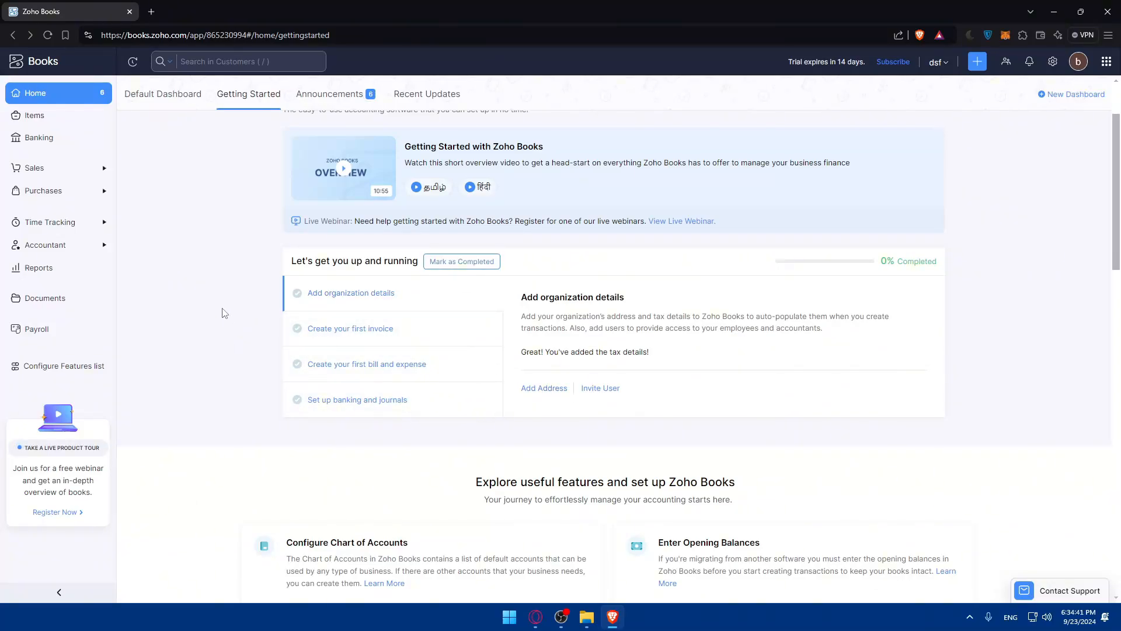
scroll(217, 290, down, 10)
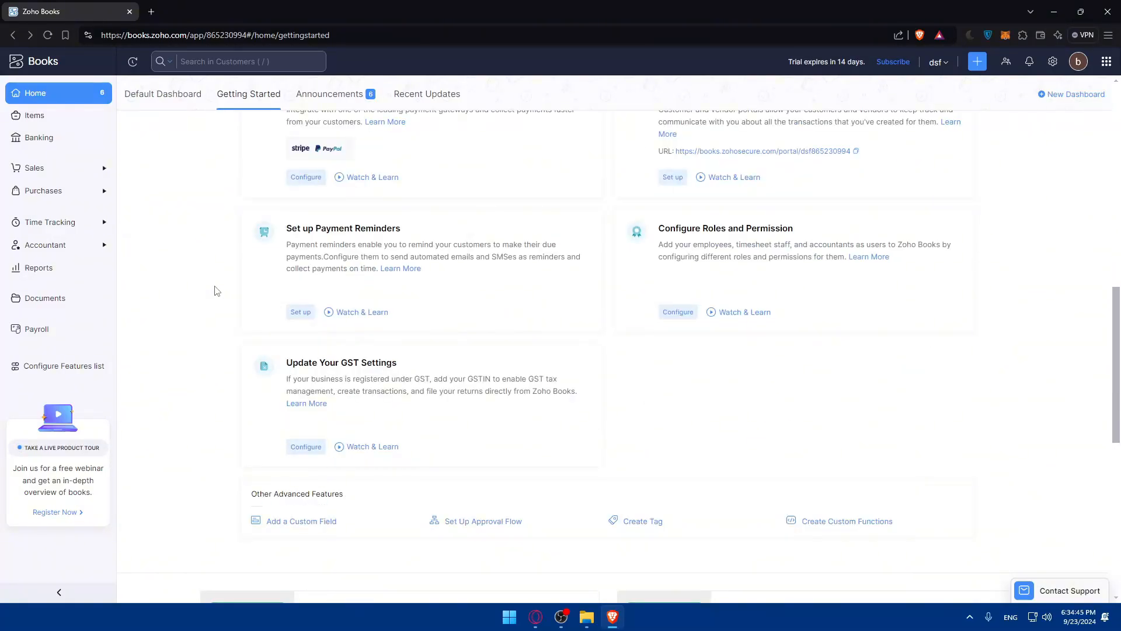
scroll(217, 290, up, 6)
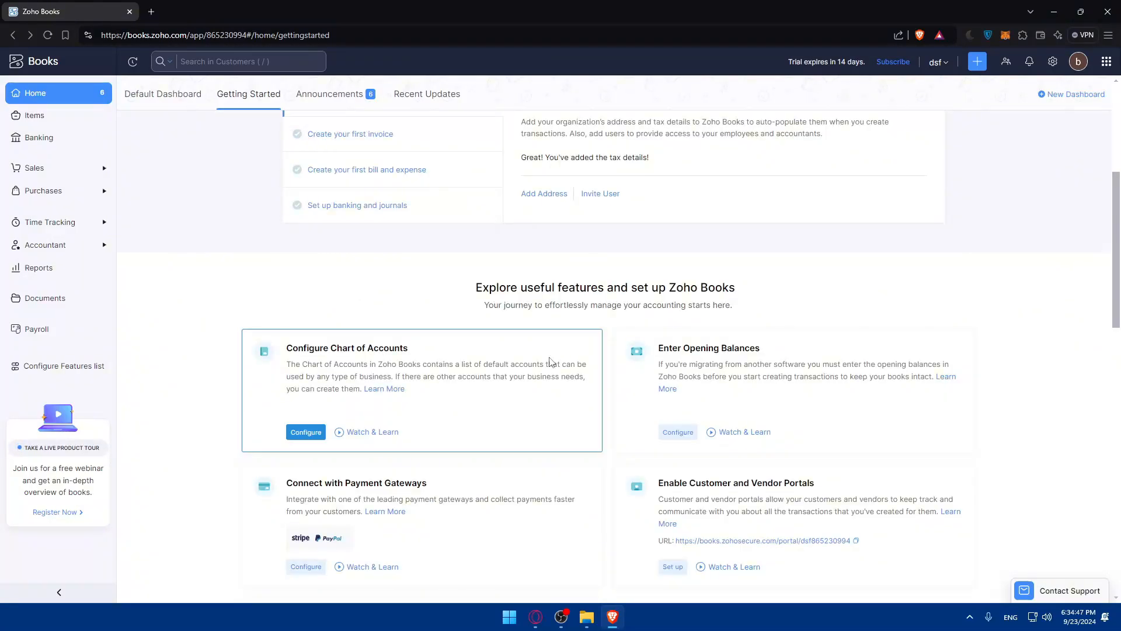
scroll(707, 474, down, 3)
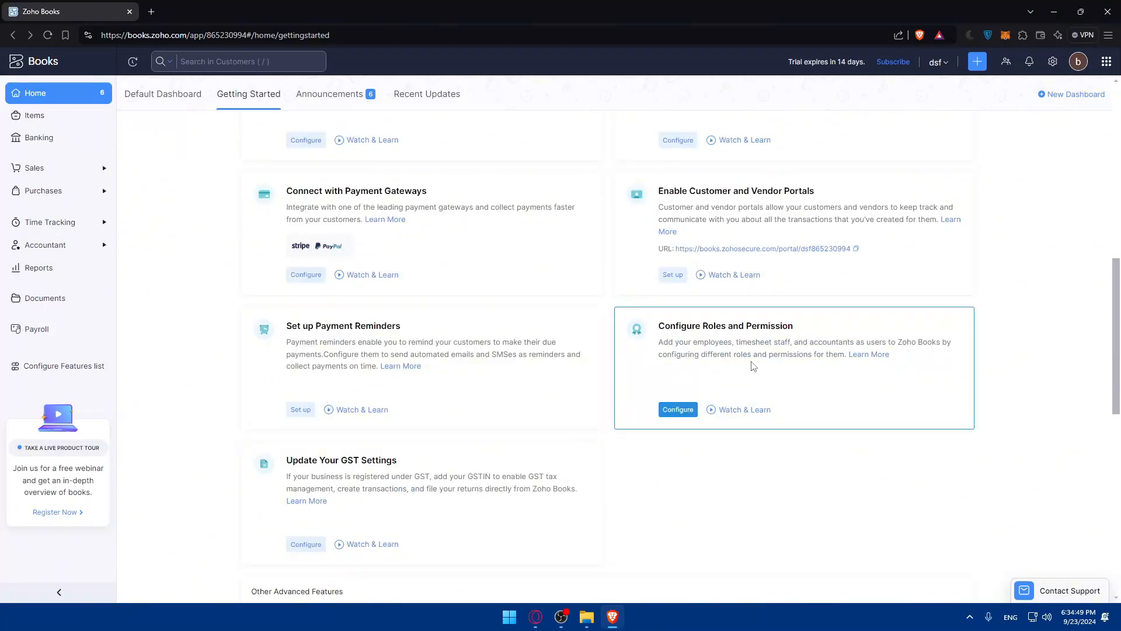
scroll(475, 352, down, 5)
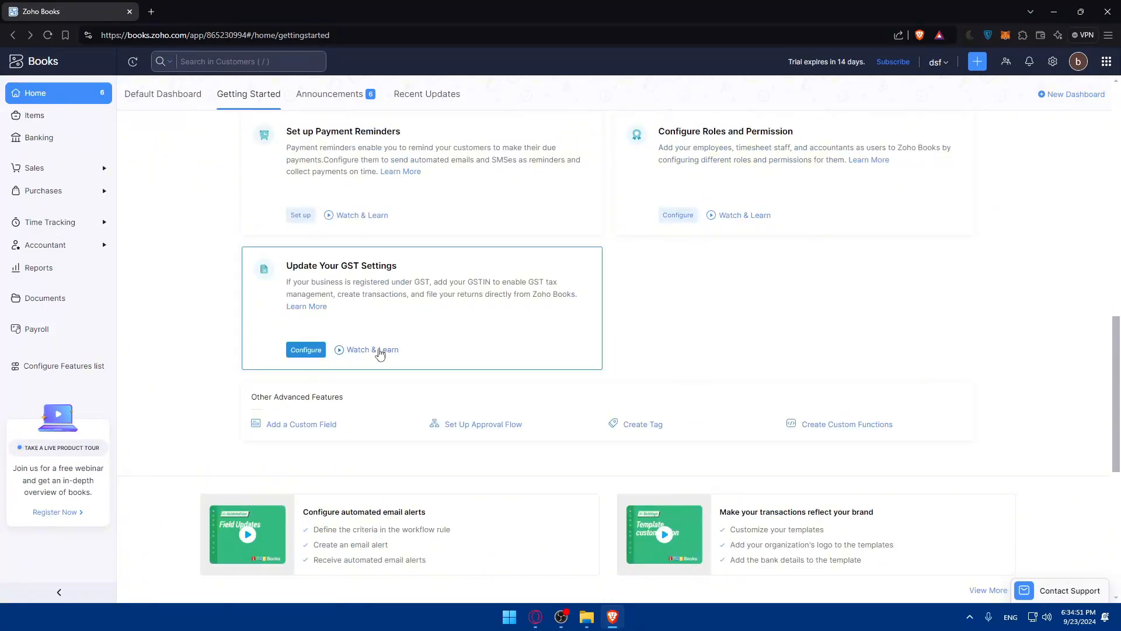
Step: Open the Watch & Learn video for updating GST settings, close it, and return to the start of the Getting Started page
click(376, 351)
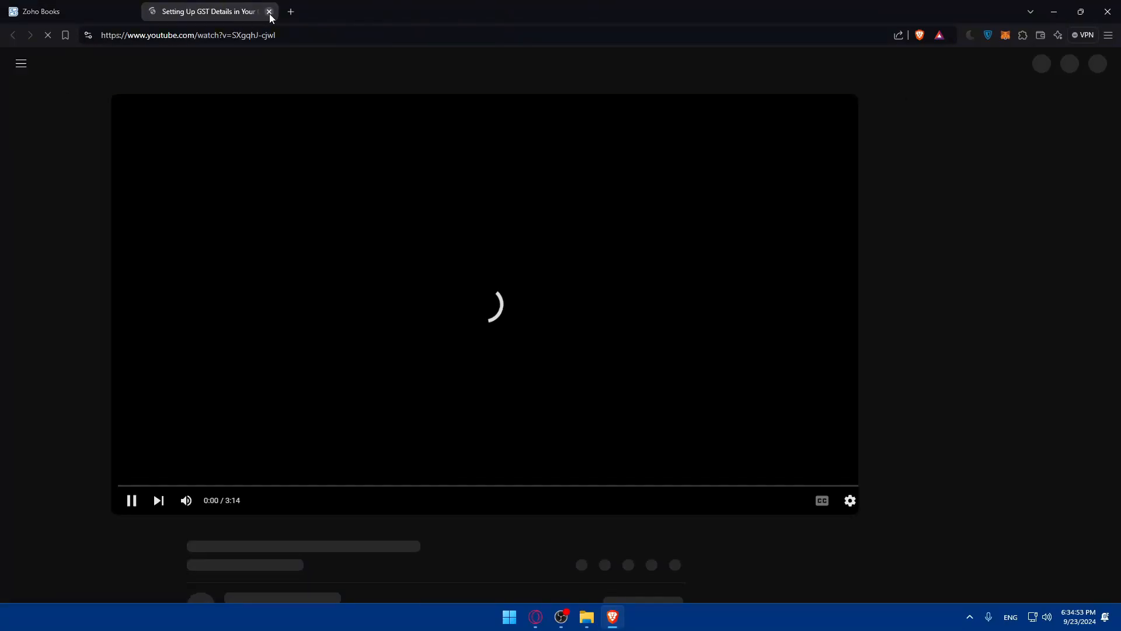
click(268, 12)
scroll(320, 274, up, 8)
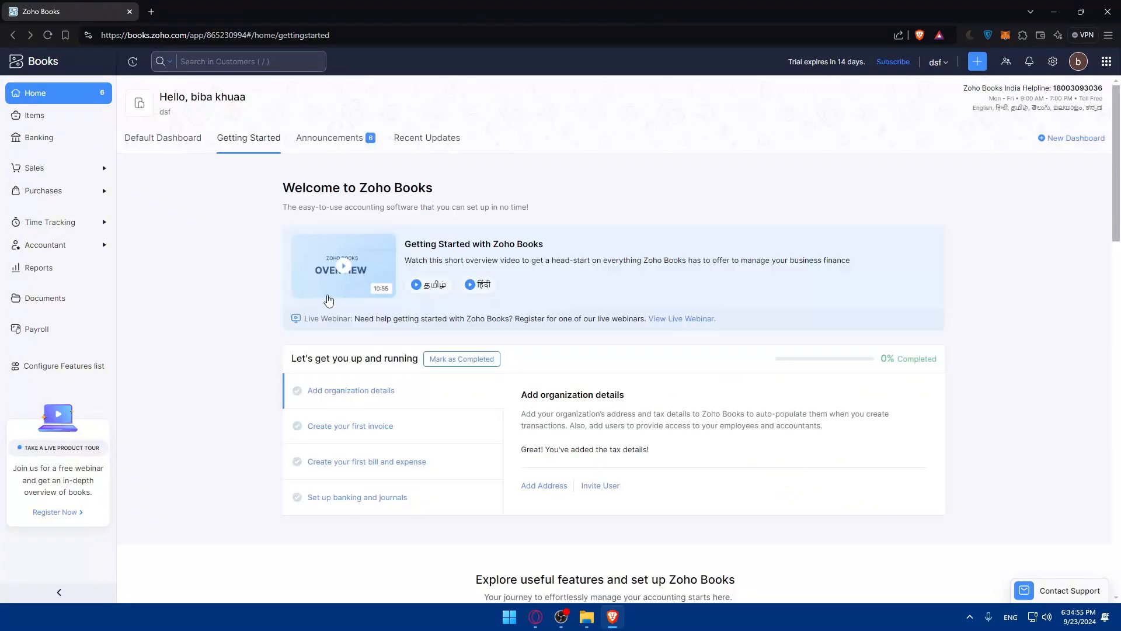
Step: Close the Zoho Books page, keeping an empty browser tab, and minimize the browser to show the desktop
click(149, 12)
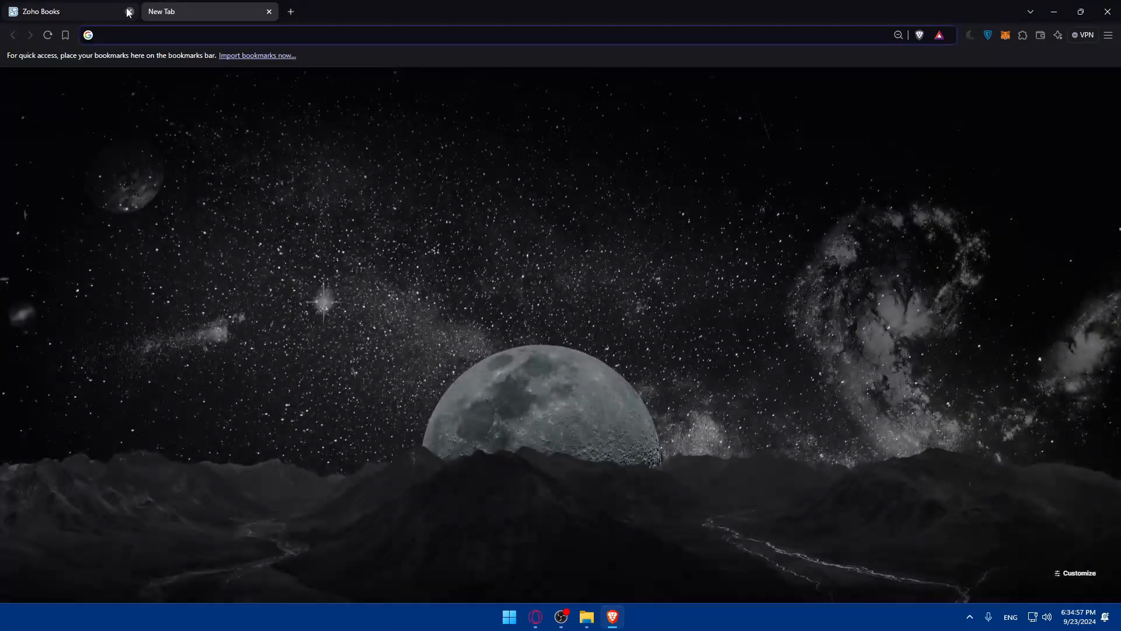
click(129, 11)
click(1054, 12)
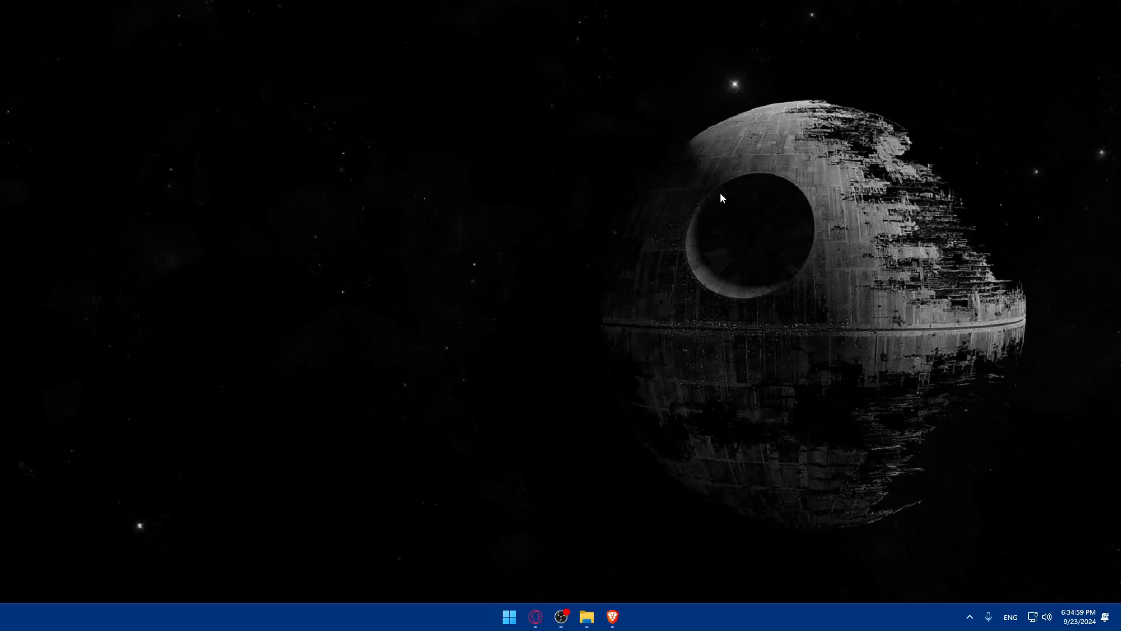